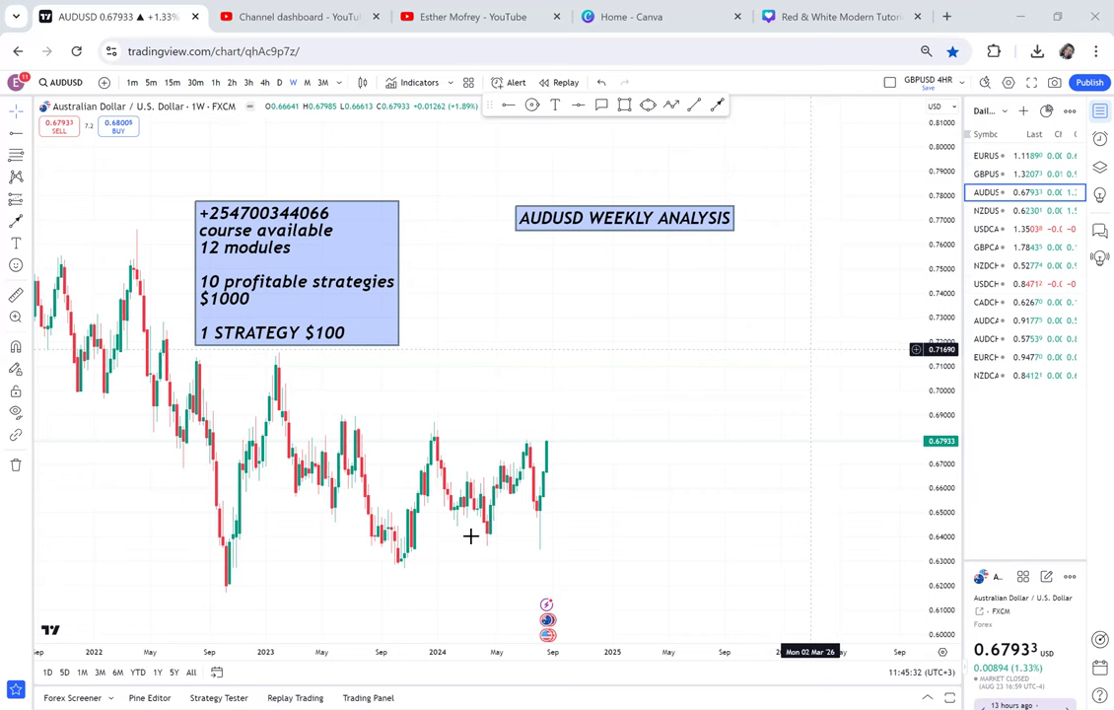
Step: Shade the price range from about 0.6264 to 0.6966, June 2022 to January 2025, with a light grey rectangle and delete it
drag(808, 489, 833, 462)
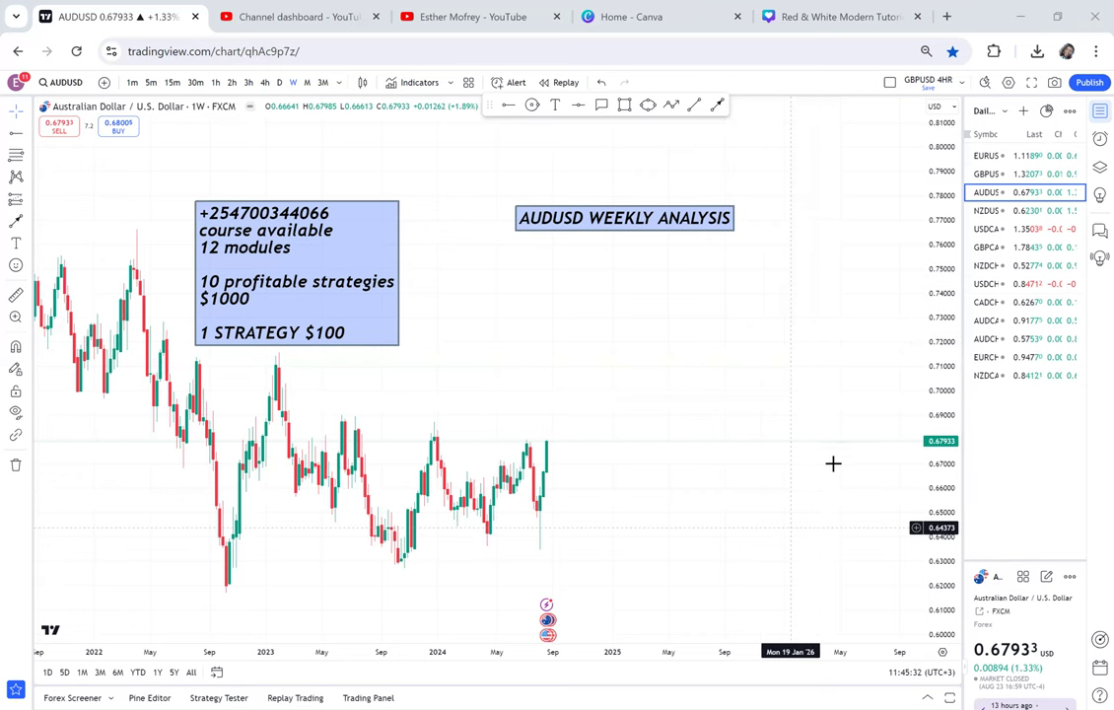
scroll(261, 426, up, 2)
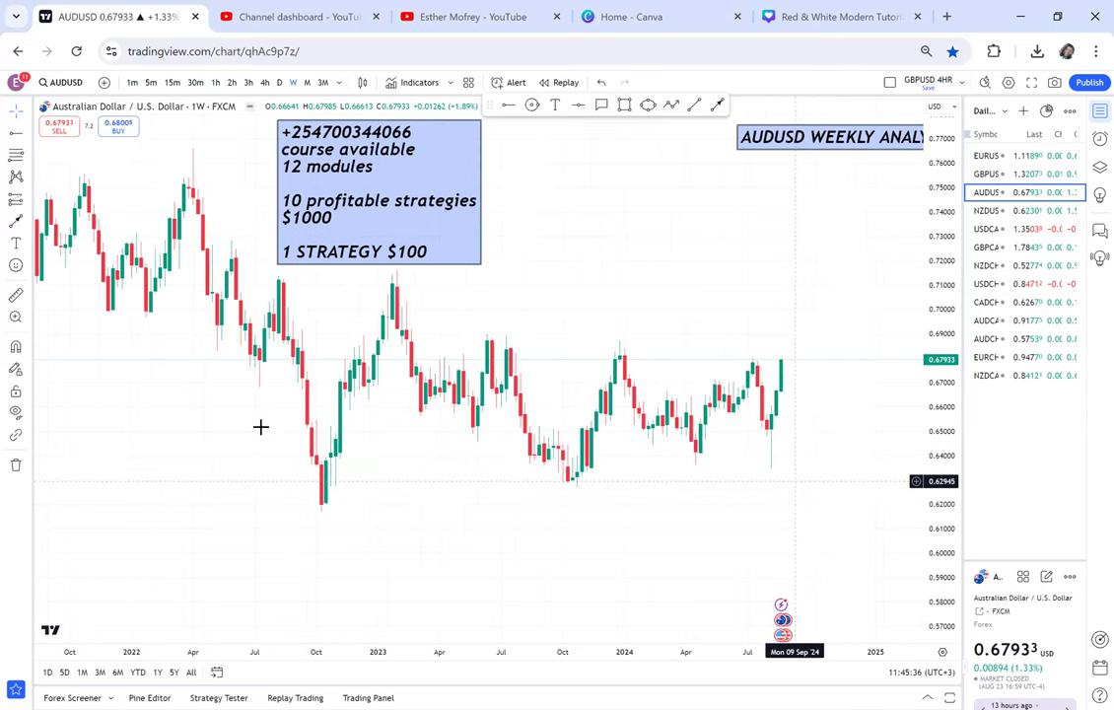
click(622, 106)
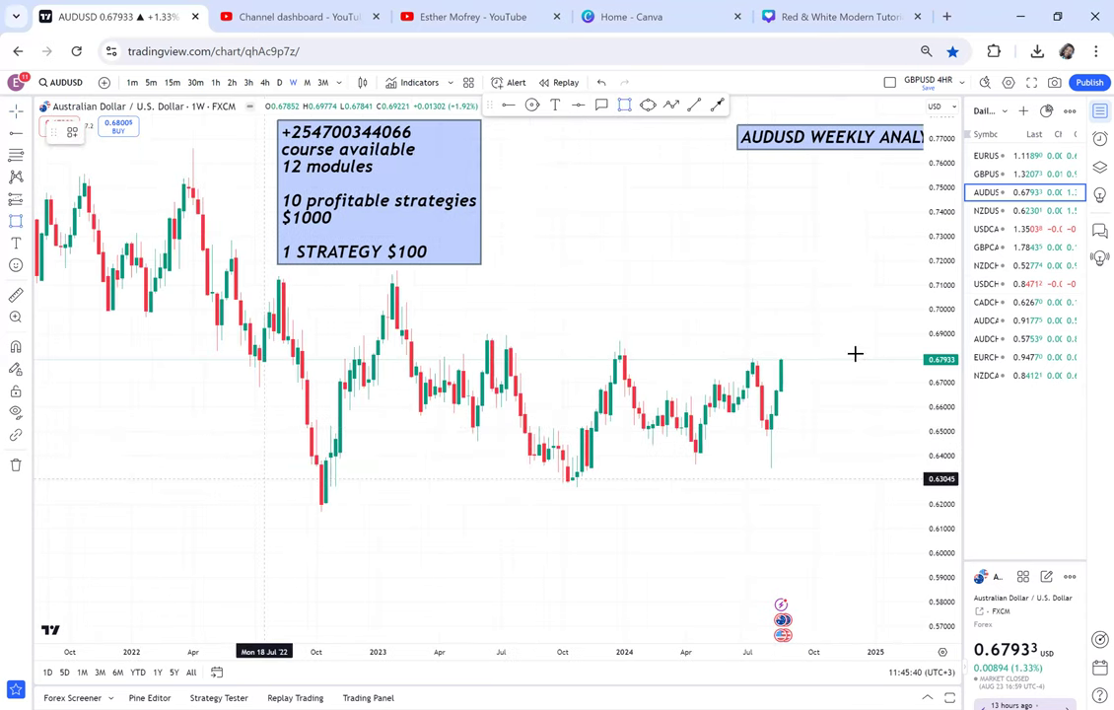
key(ctrl+v)
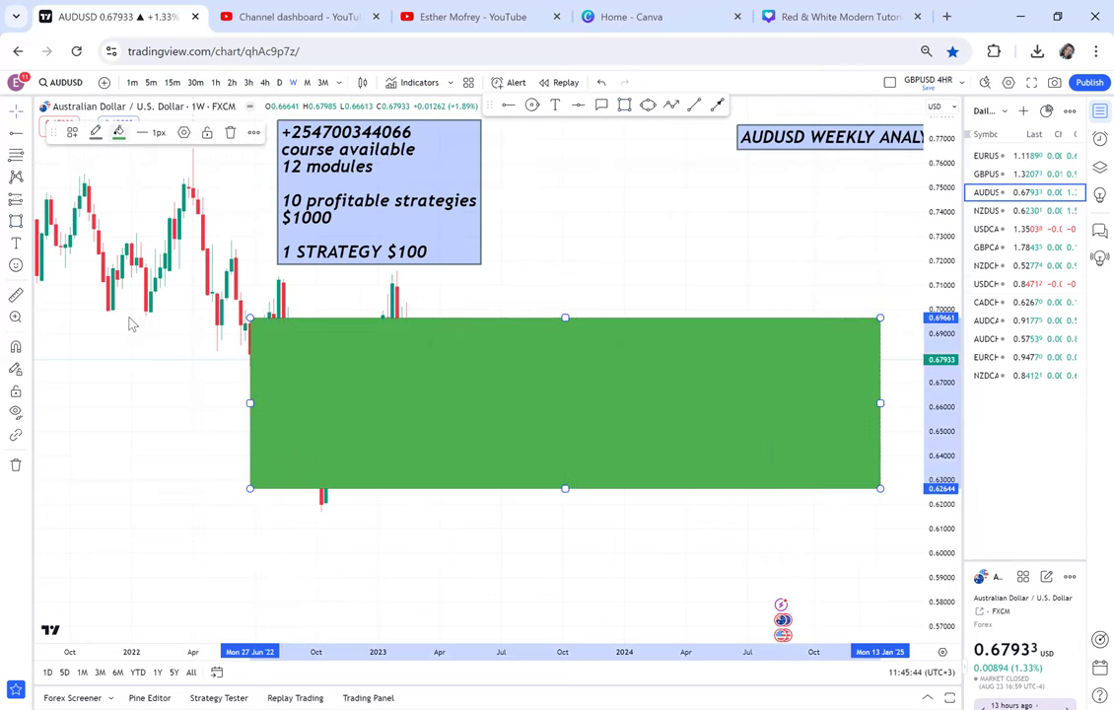
click(118, 133)
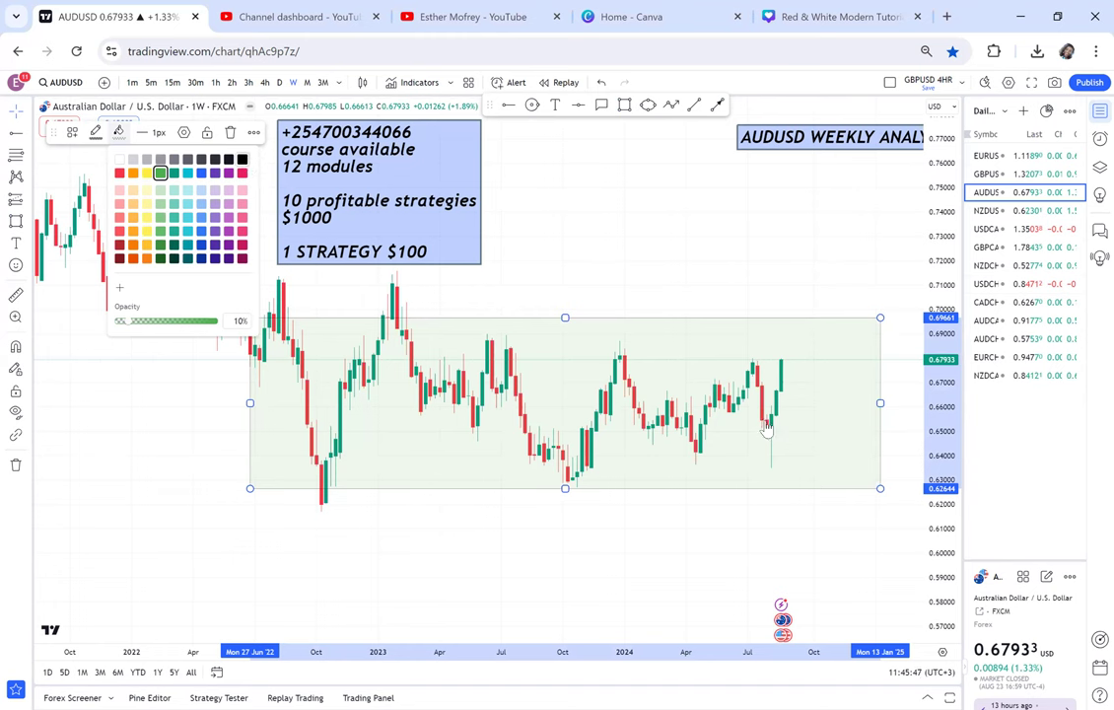
click(800, 264)
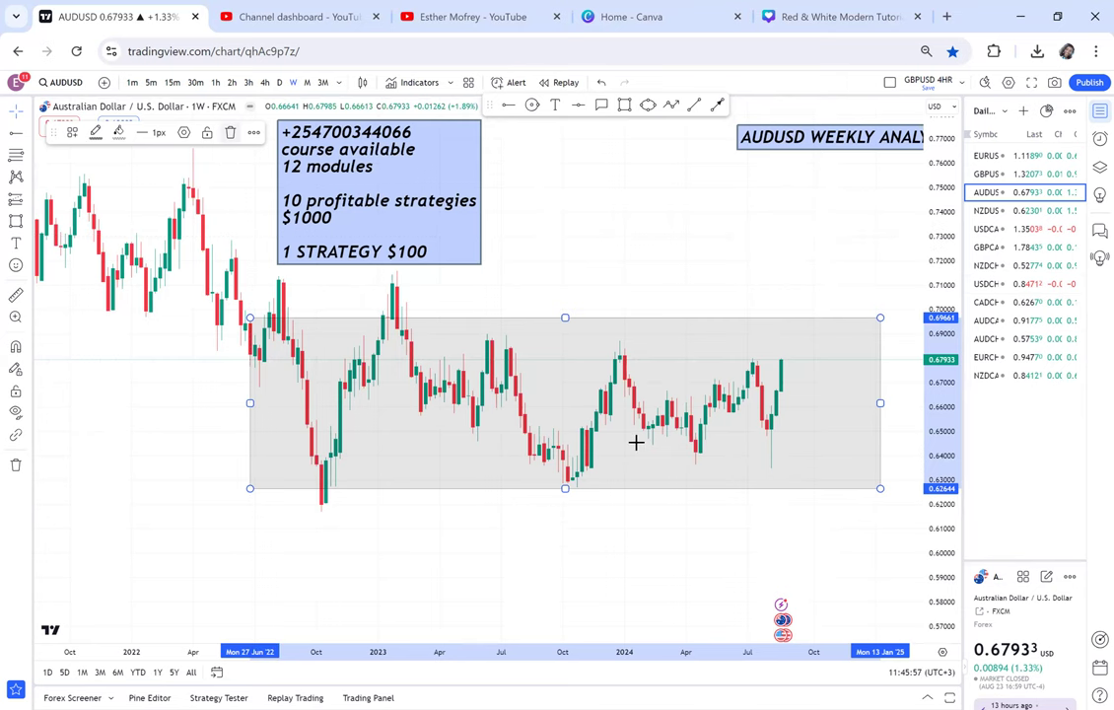
key(Delete)
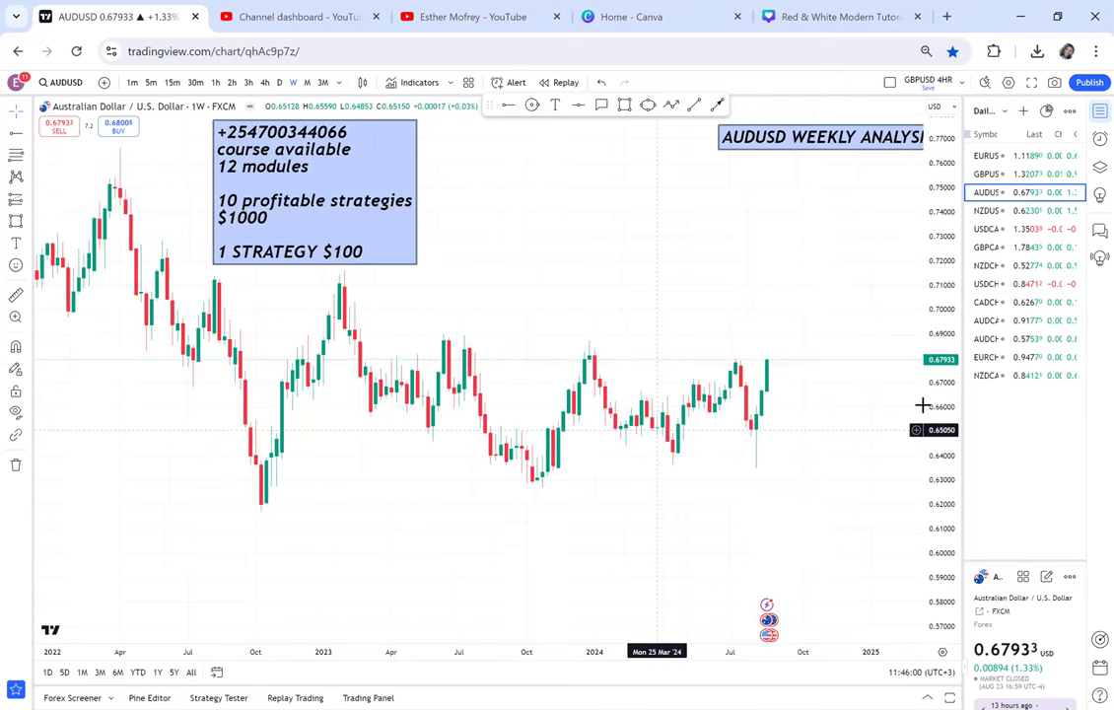
Step: Draw a horizontal line across the weekly chart at about 0.68535, just below the 2023 and early 2024 highs
scroll(814, 366, up, 1)
click(578, 104)
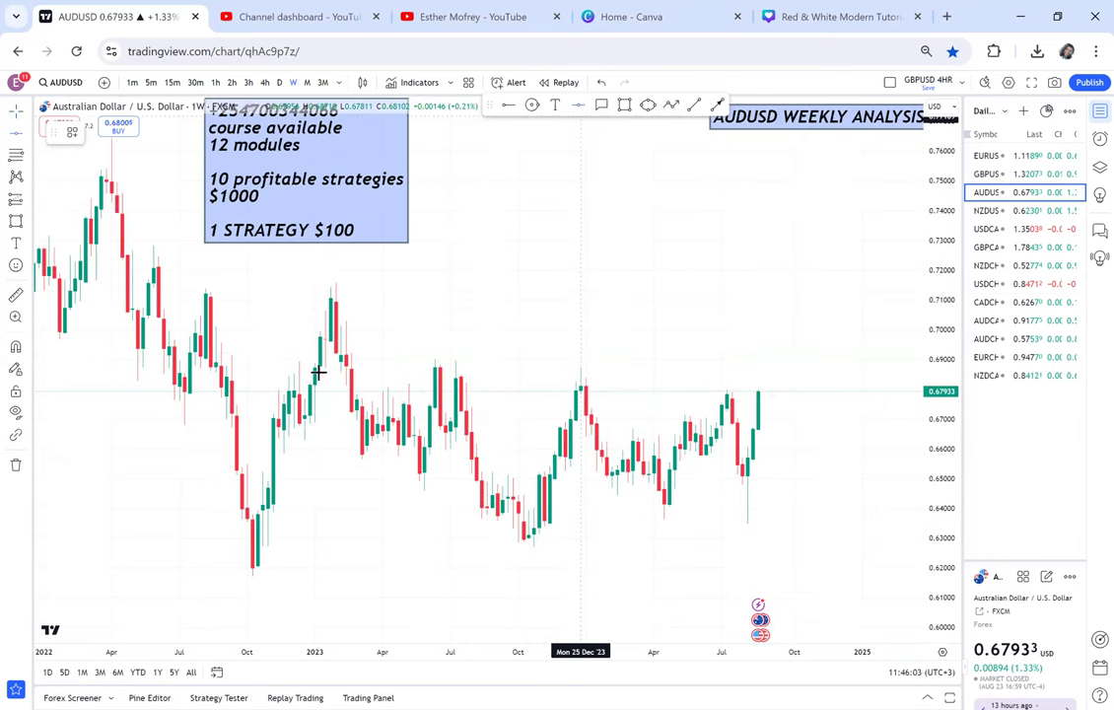
click(834, 374)
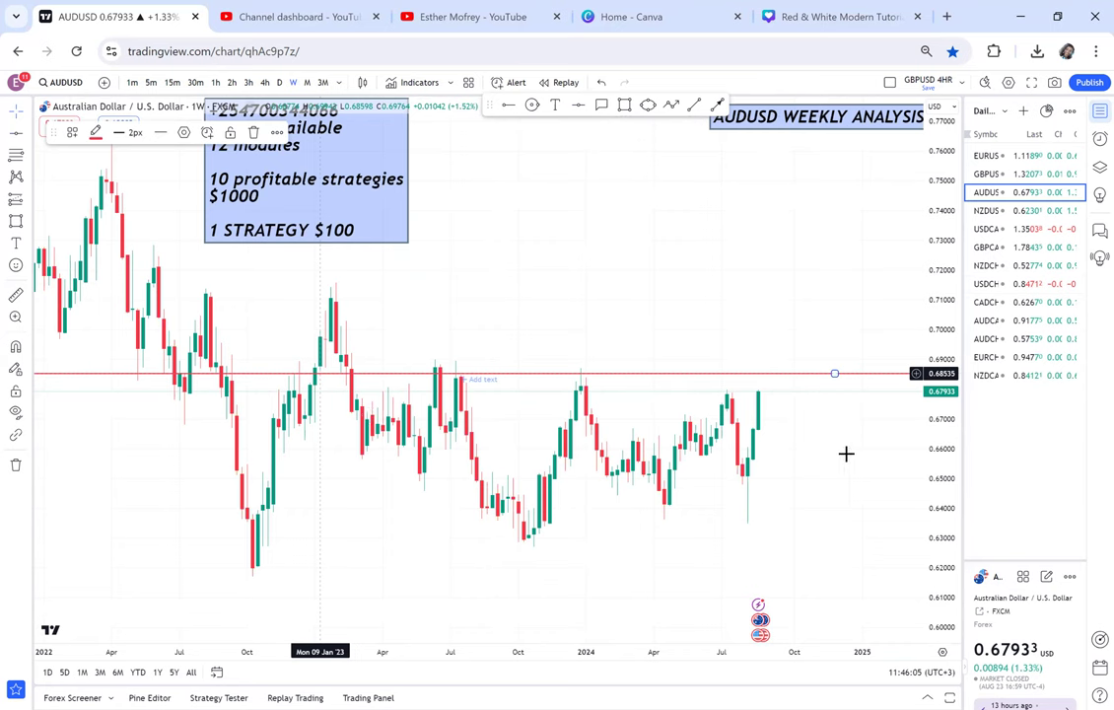
scroll(805, 437, down, 1)
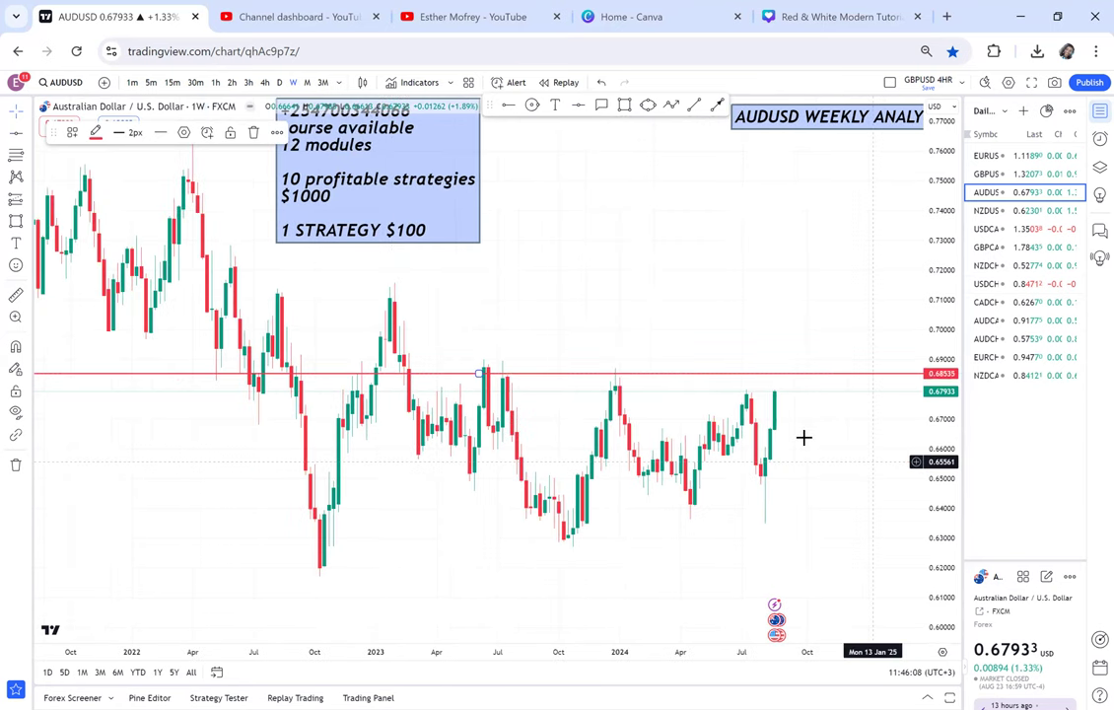
Step: Add the text label "SELL ZONE" and place it just above the red horizontal line, beyond the latest candle
drag(873, 462, 804, 438)
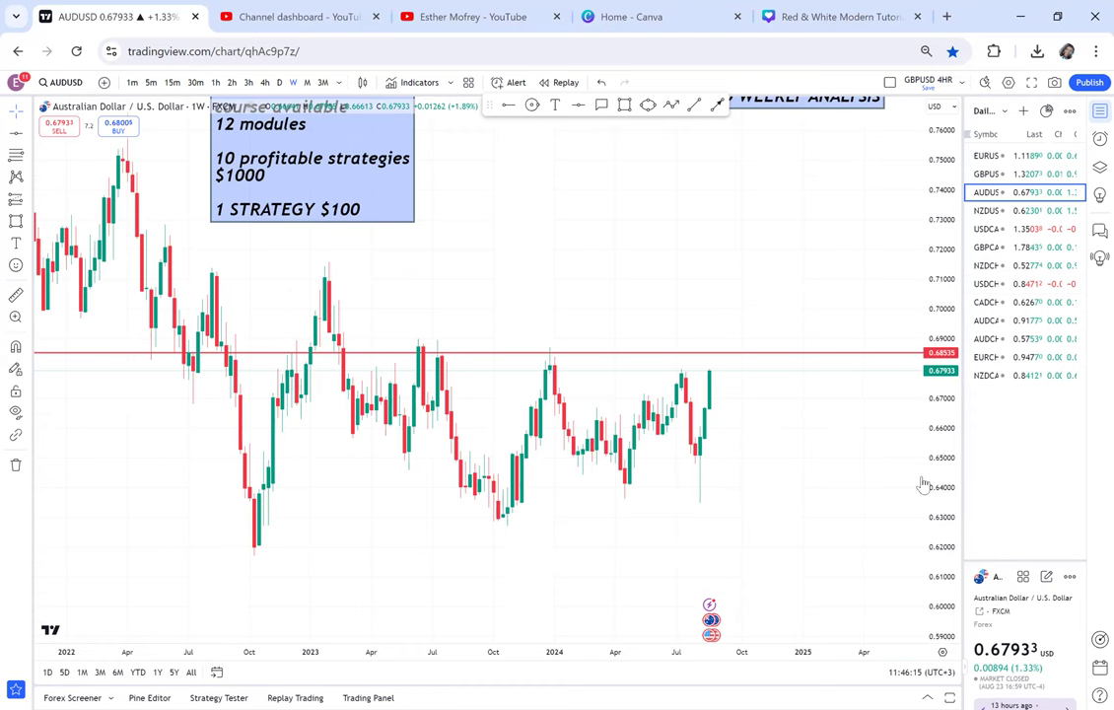
drag(931, 478, 923, 456)
drag(763, 438, 759, 488)
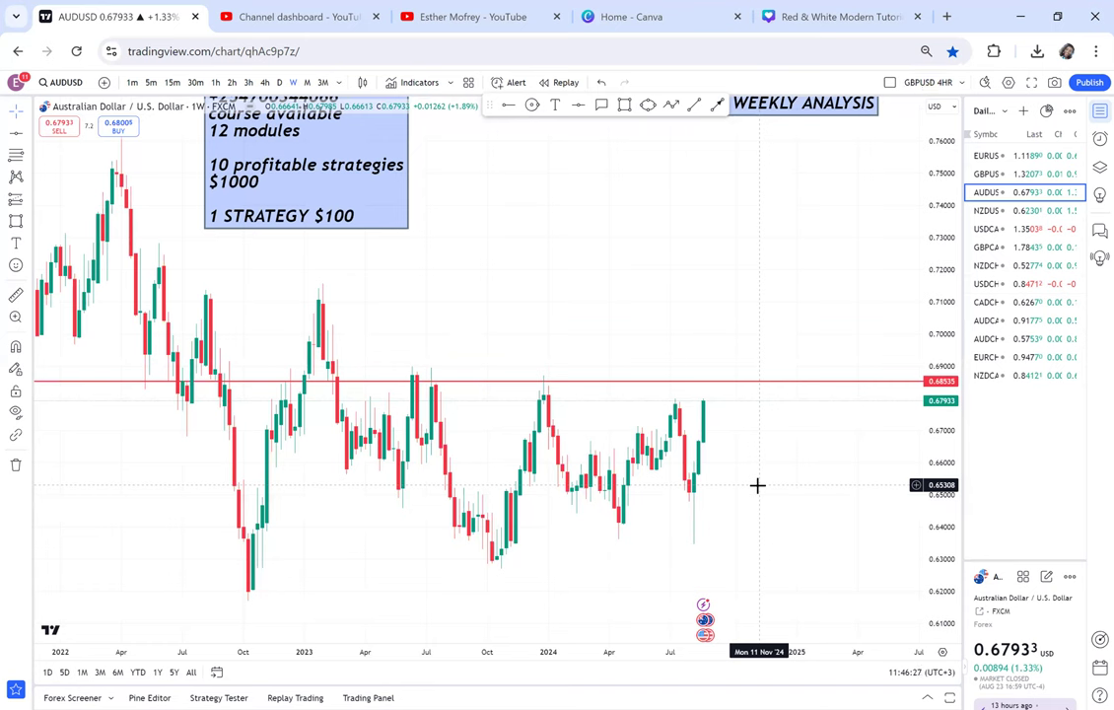
click(556, 104)
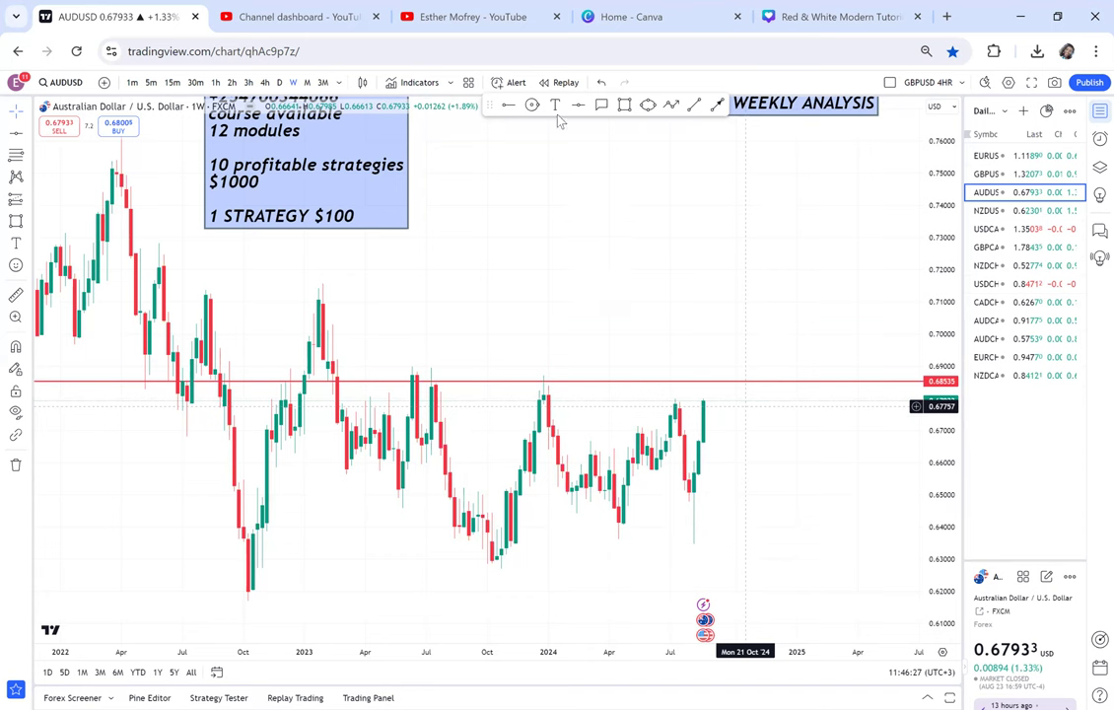
click(719, 367)
text(SELL)
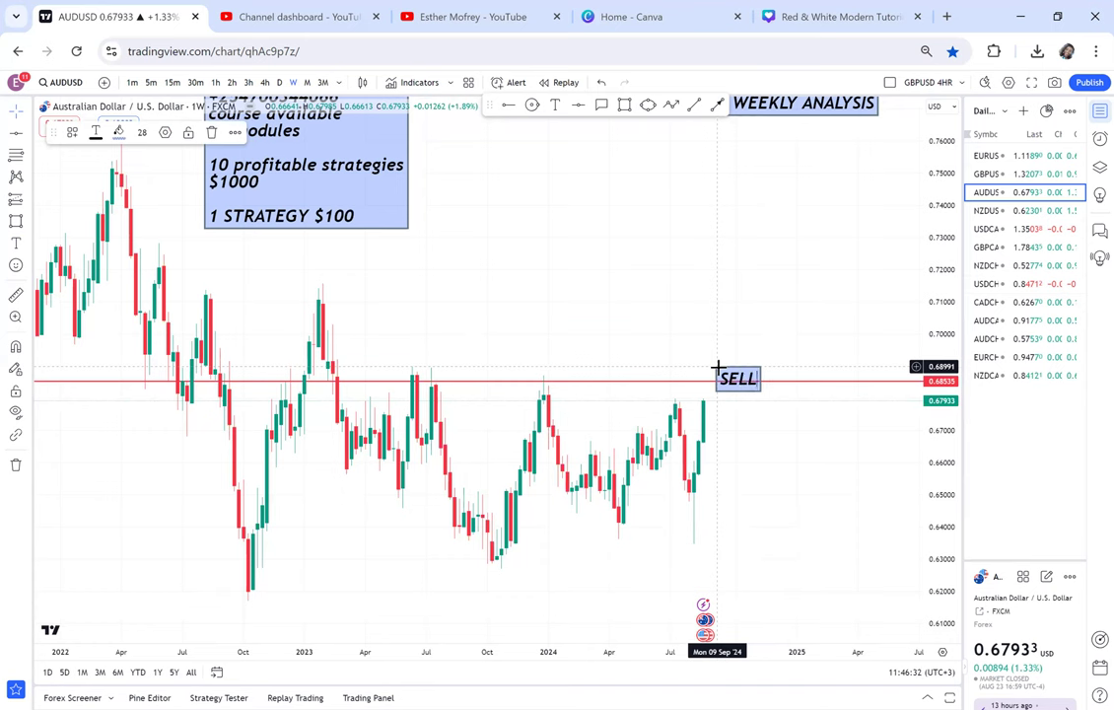
text( ZONE)
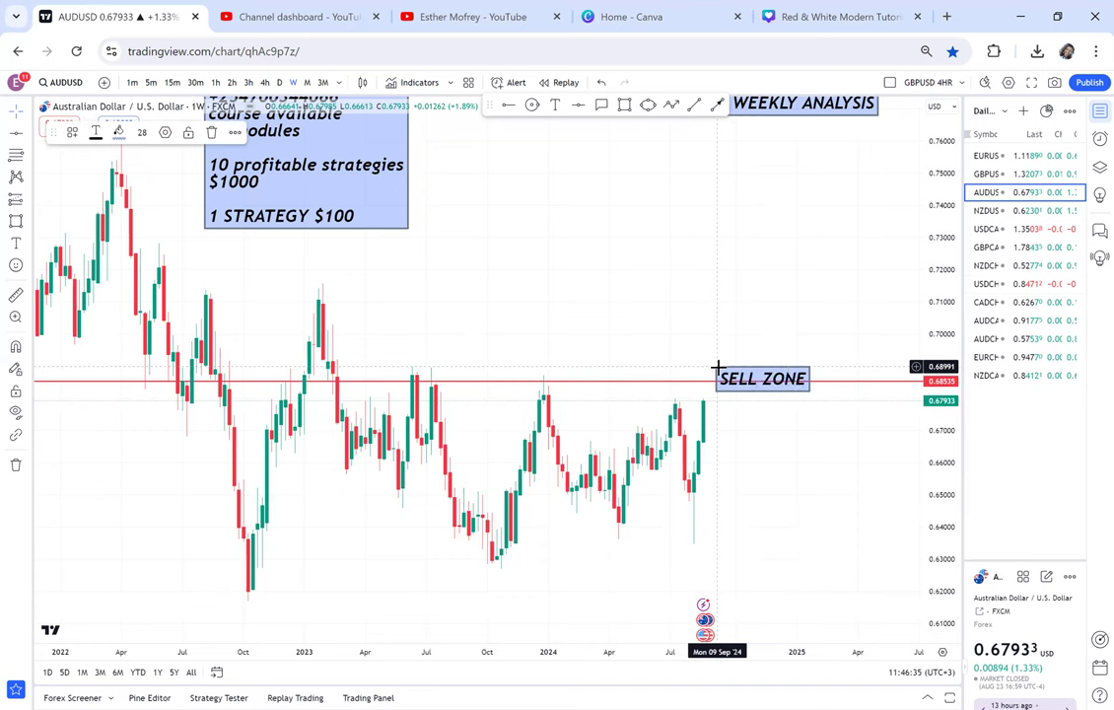
drag(787, 393, 785, 361)
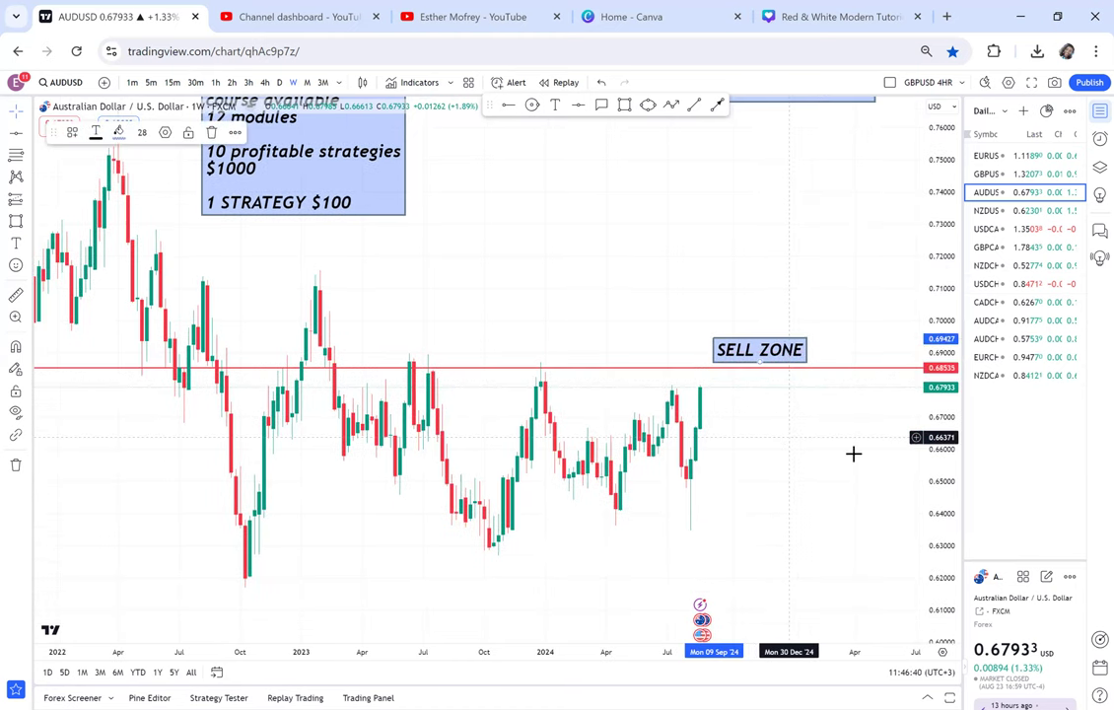
Step: Examine how past price action from 2016 to 2024 reacted around the red horizontal level
scroll(814, 414, up, 1)
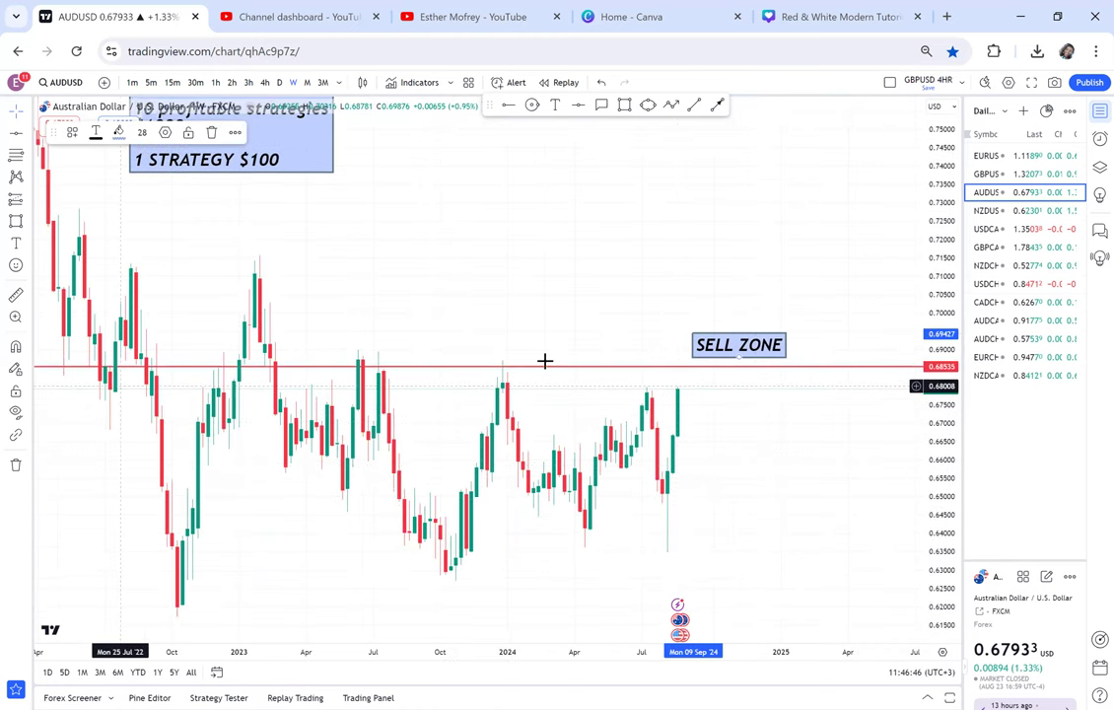
scroll(434, 414, down, 2)
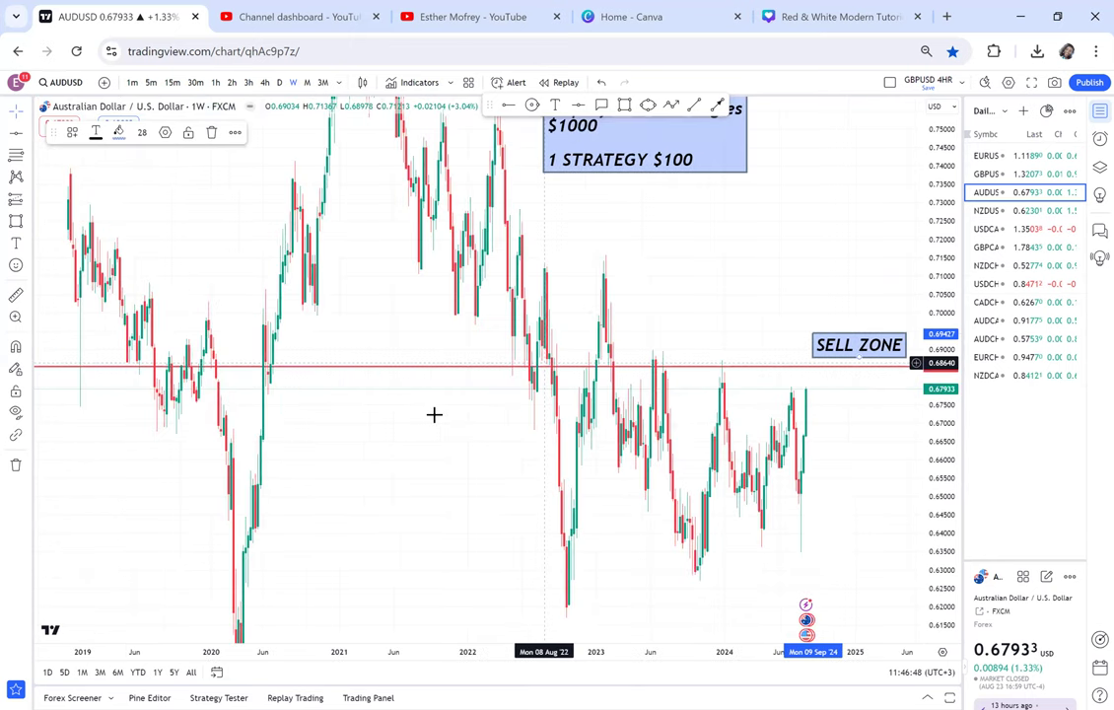
drag(440, 415, 696, 281)
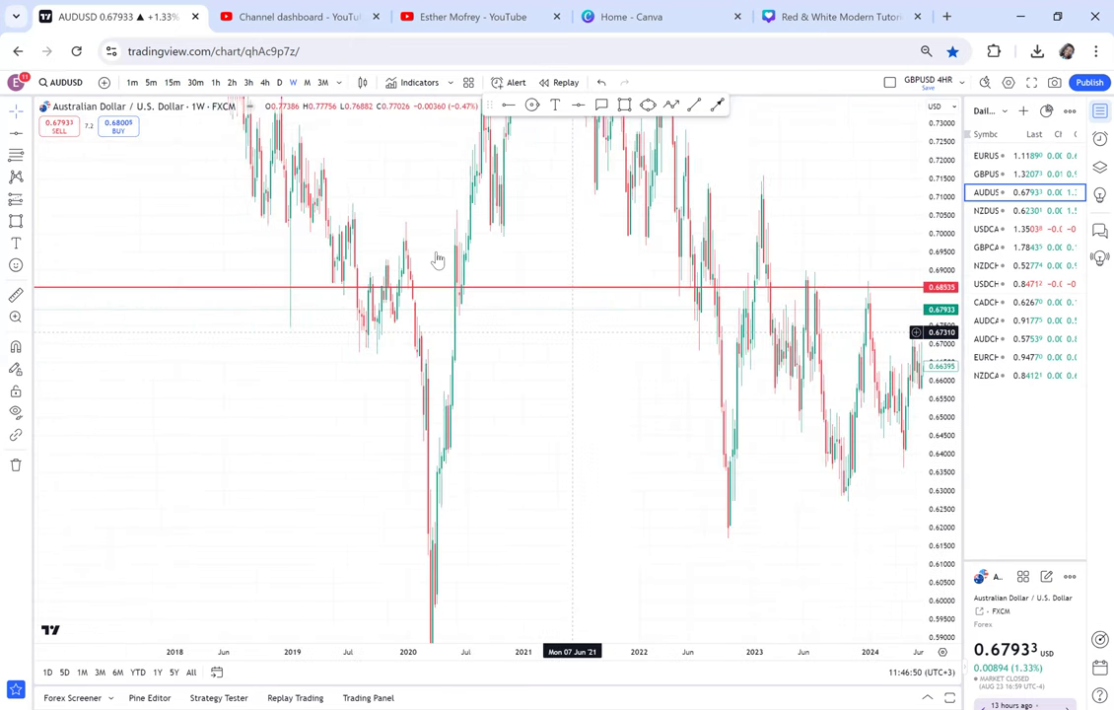
drag(442, 219, 552, 237)
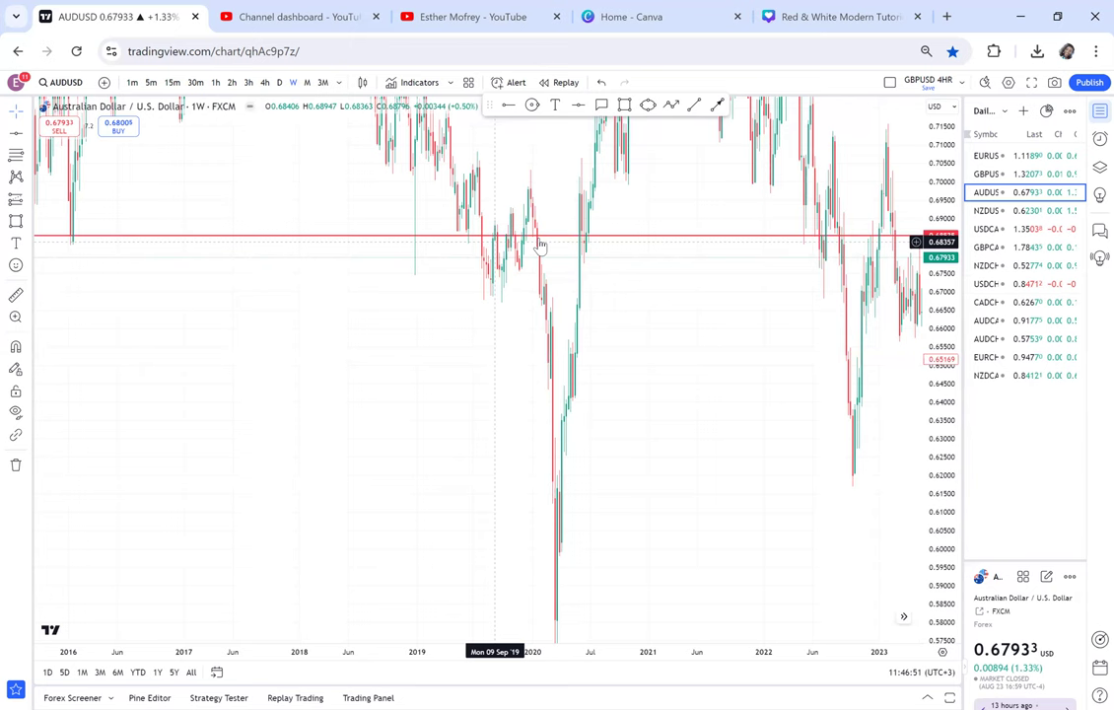
scroll(455, 382, up, 1)
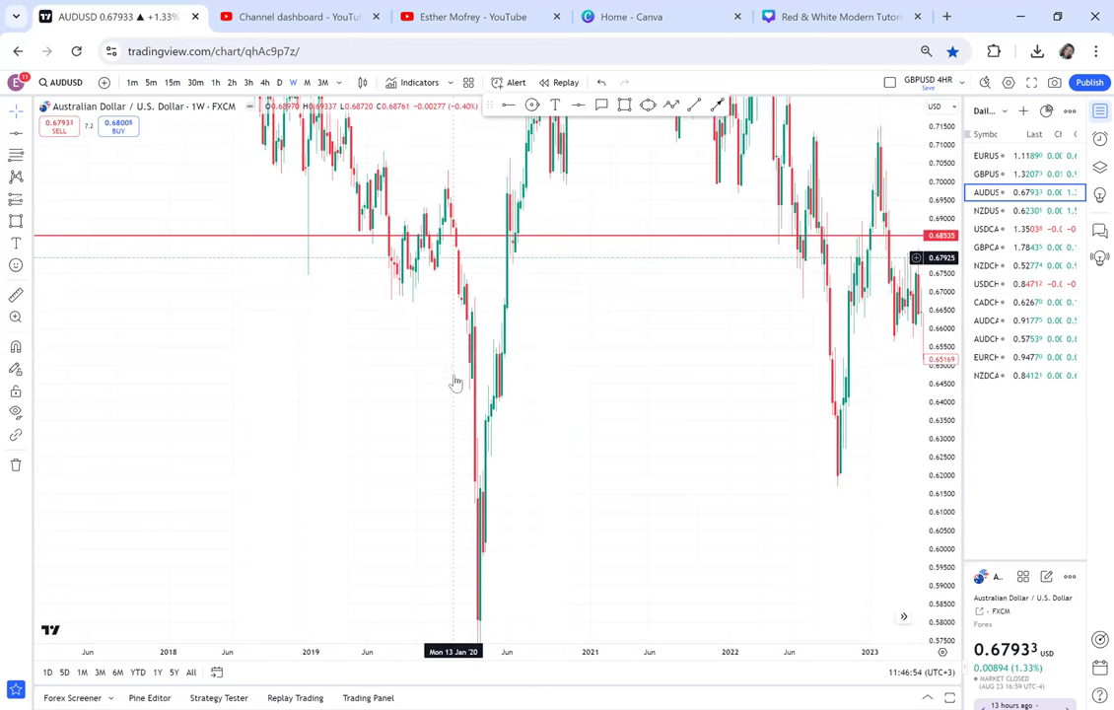
drag(729, 522, 445, 522)
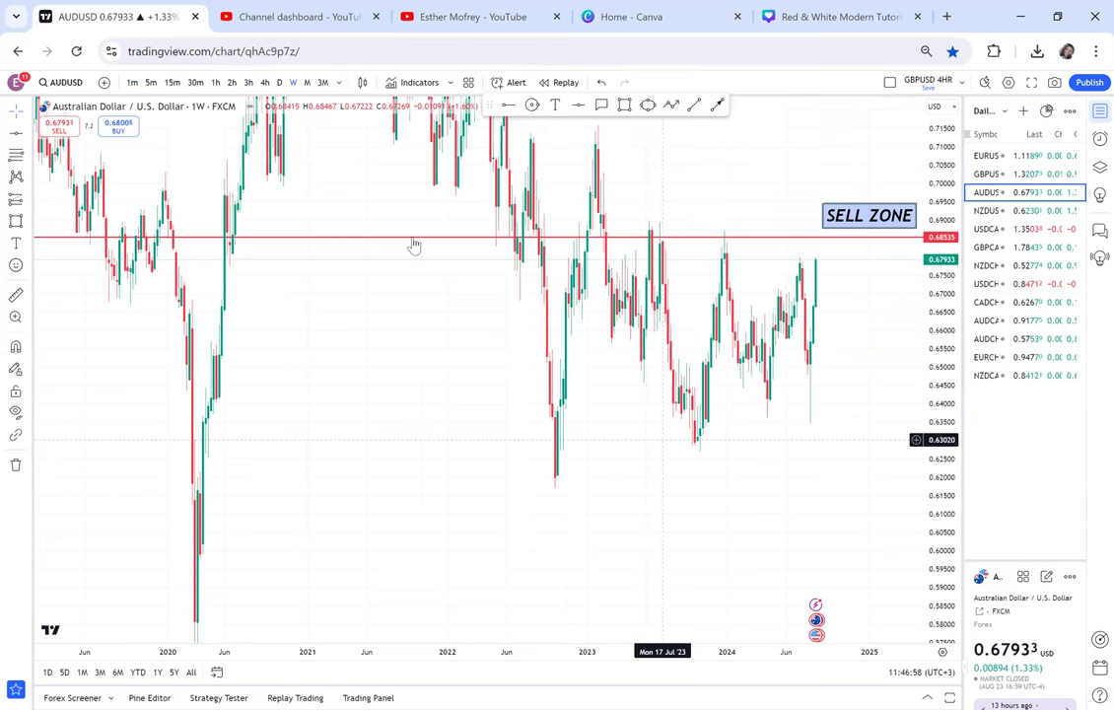
scroll(420, 245, right, 4)
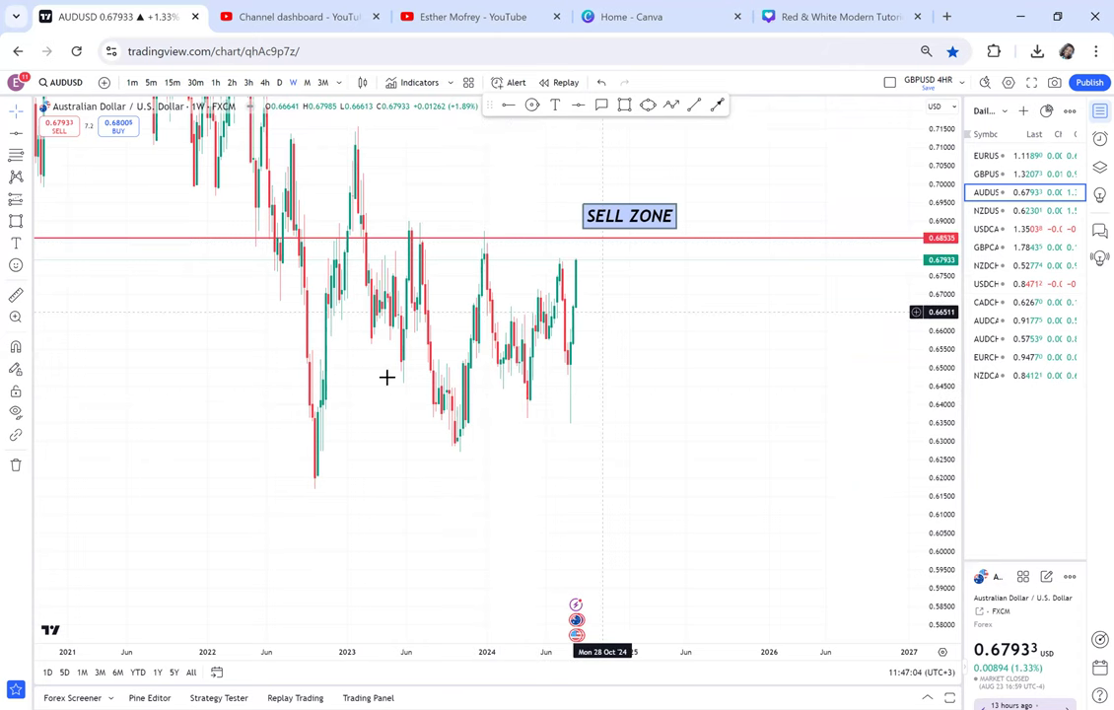
scroll(562, 380, right, 2)
scroll(644, 406, left, 3)
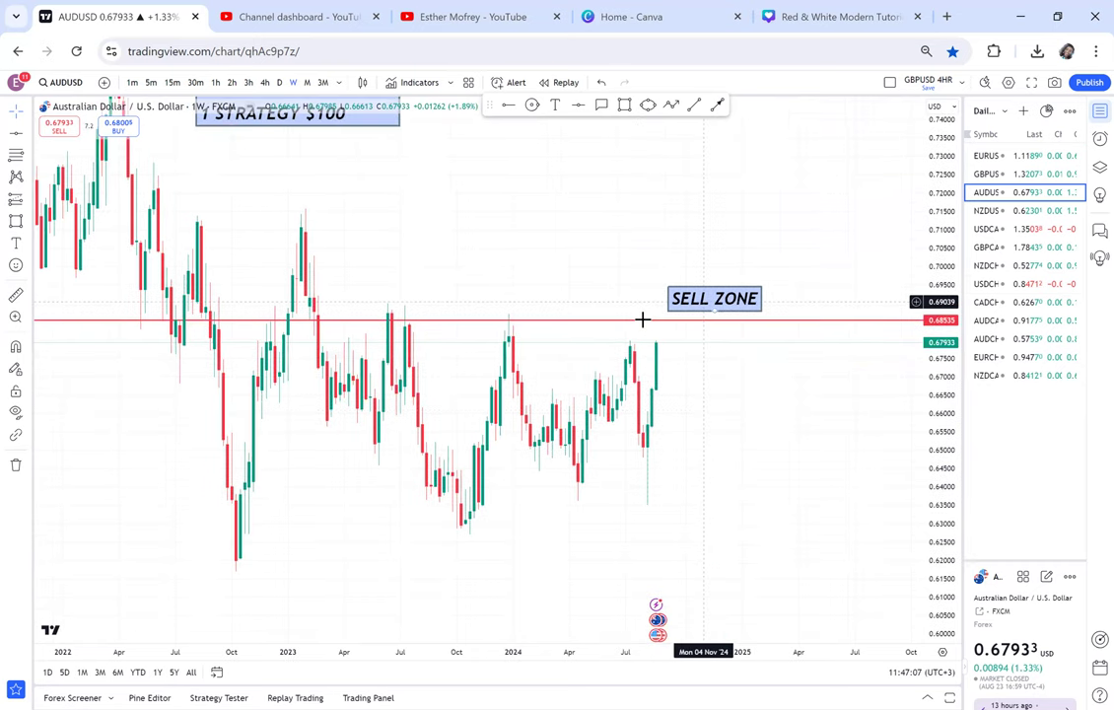
Step: Move the "SELL ZONE" label higher and back in time, to about 0.70525 at March 2024
drag(719, 299, 632, 253)
drag(937, 458, 918, 353)
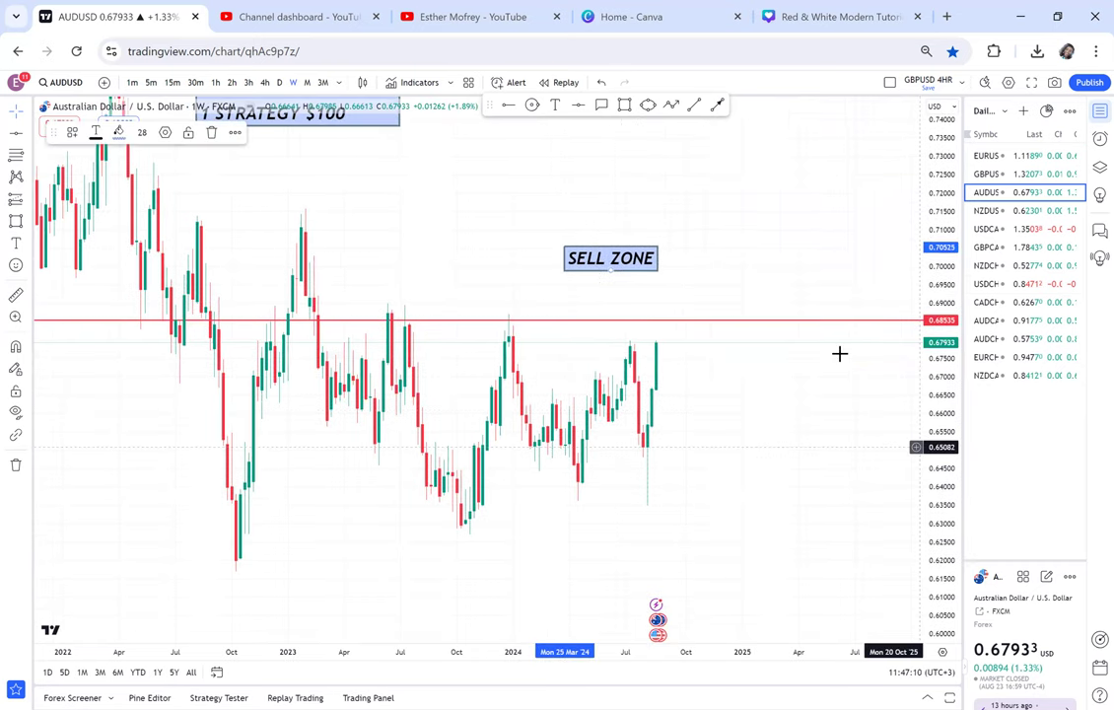
drag(663, 349, 722, 375)
click(658, 318)
Step: Measure the distance from the current price up to the red sell-zone line and clear the measurement
scroll(664, 328, up, 2)
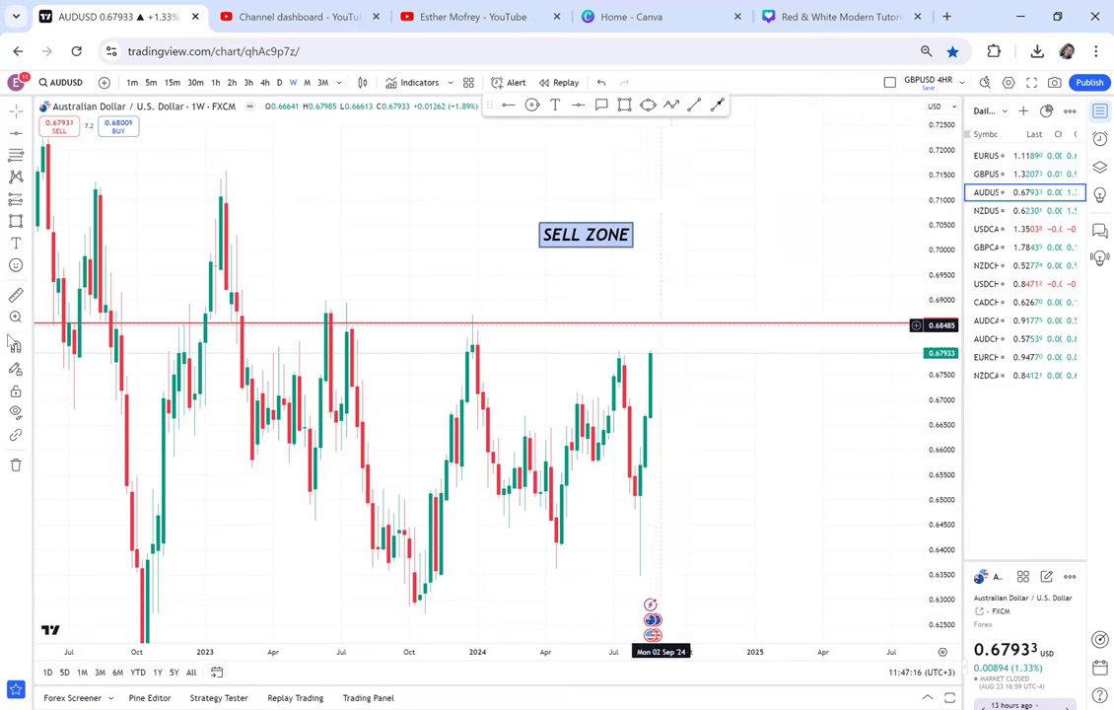
shift+click(665, 354)
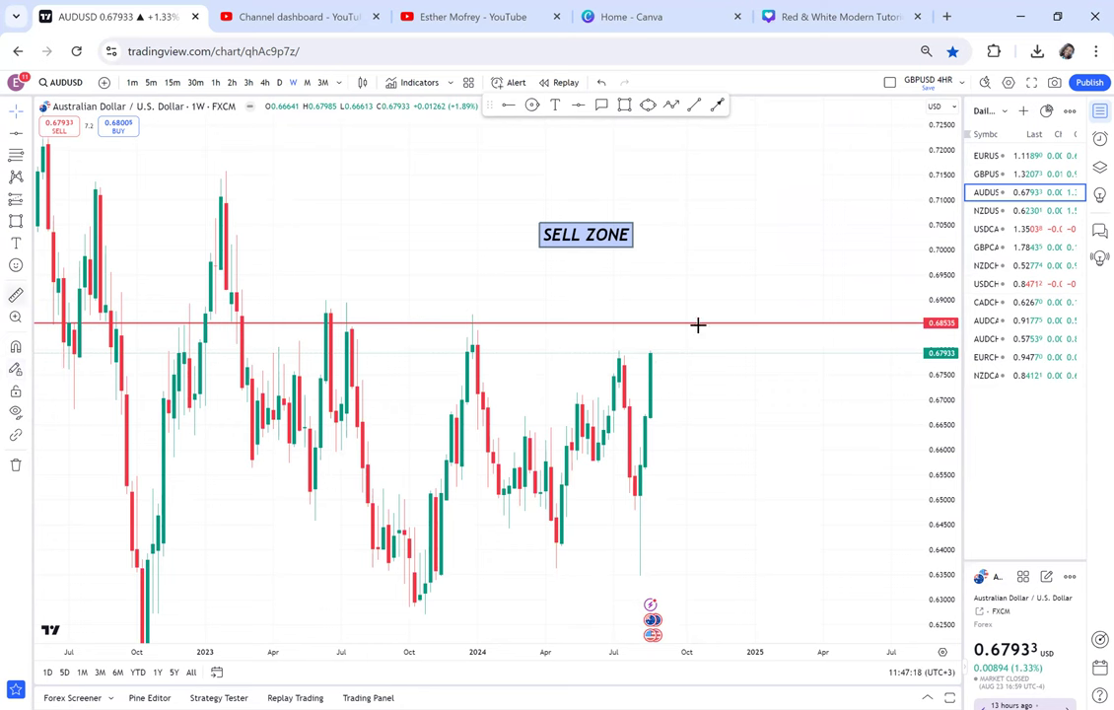
click(698, 323)
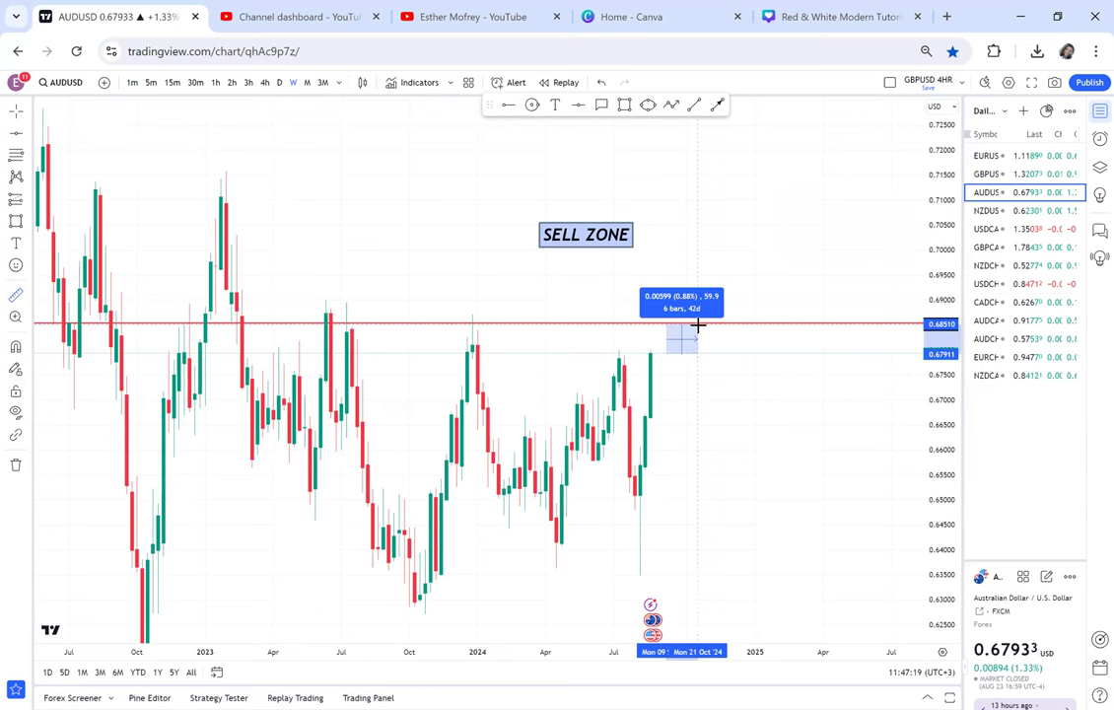
click(747, 412)
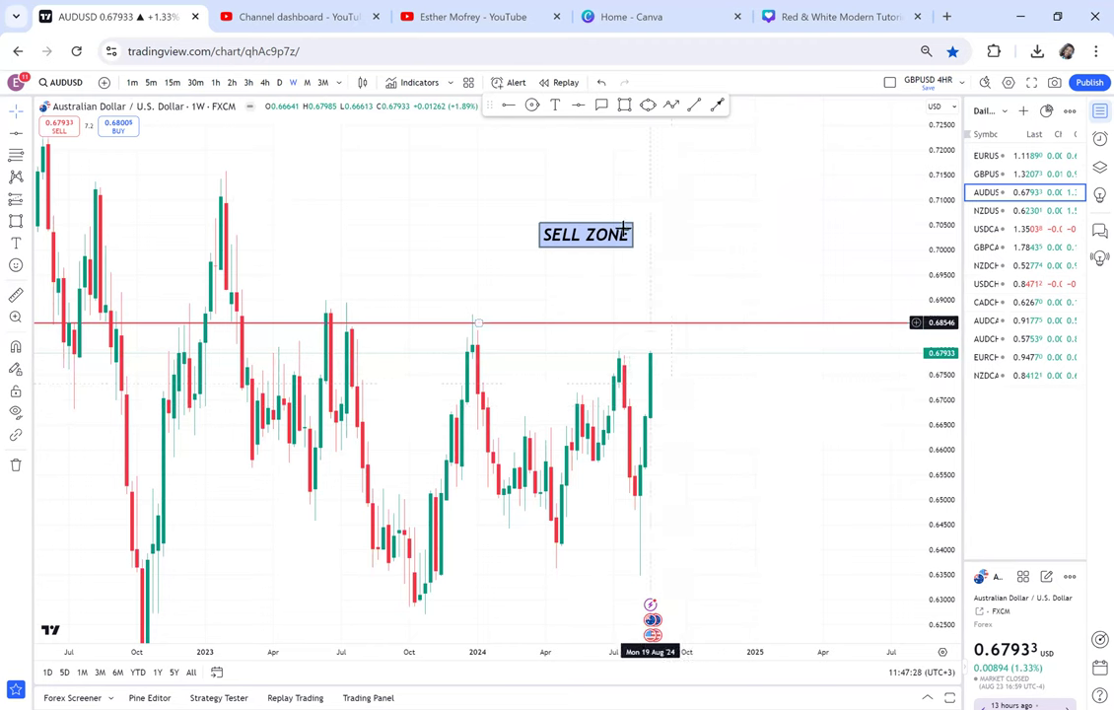
Step: Draw two black horizontal rays below price, at about 0.65564 from April 2024 and at about 0.63499 near the latest wick low
click(552, 471)
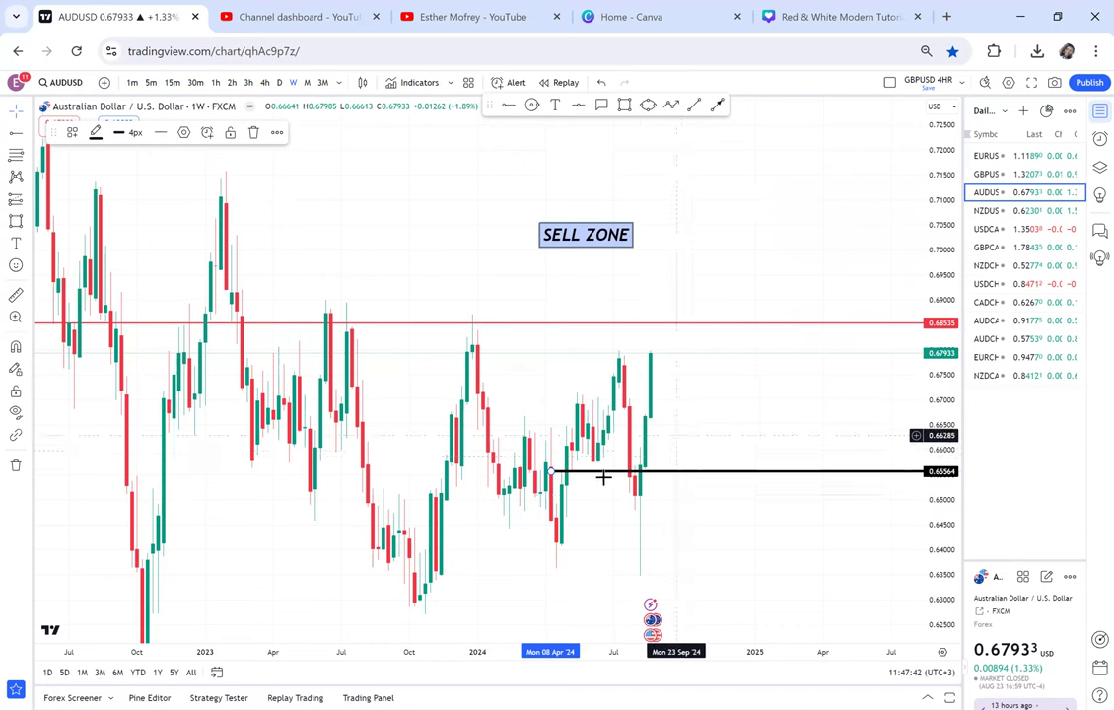
key(ctrl+z)
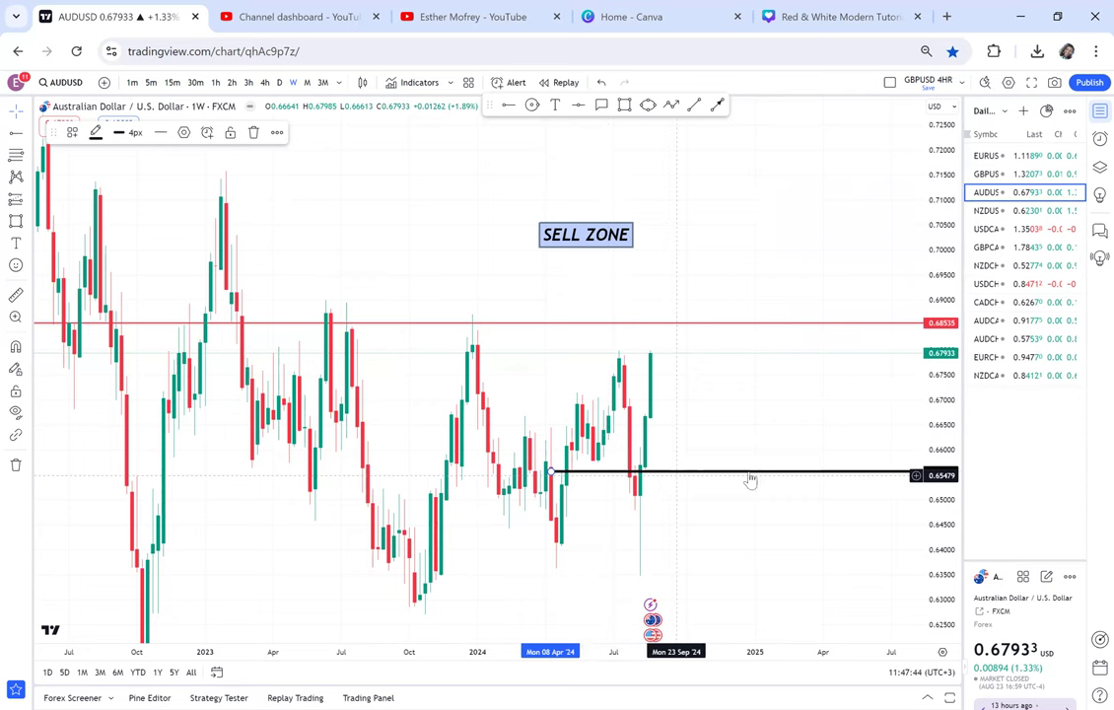
drag(541, 217, 503, 145)
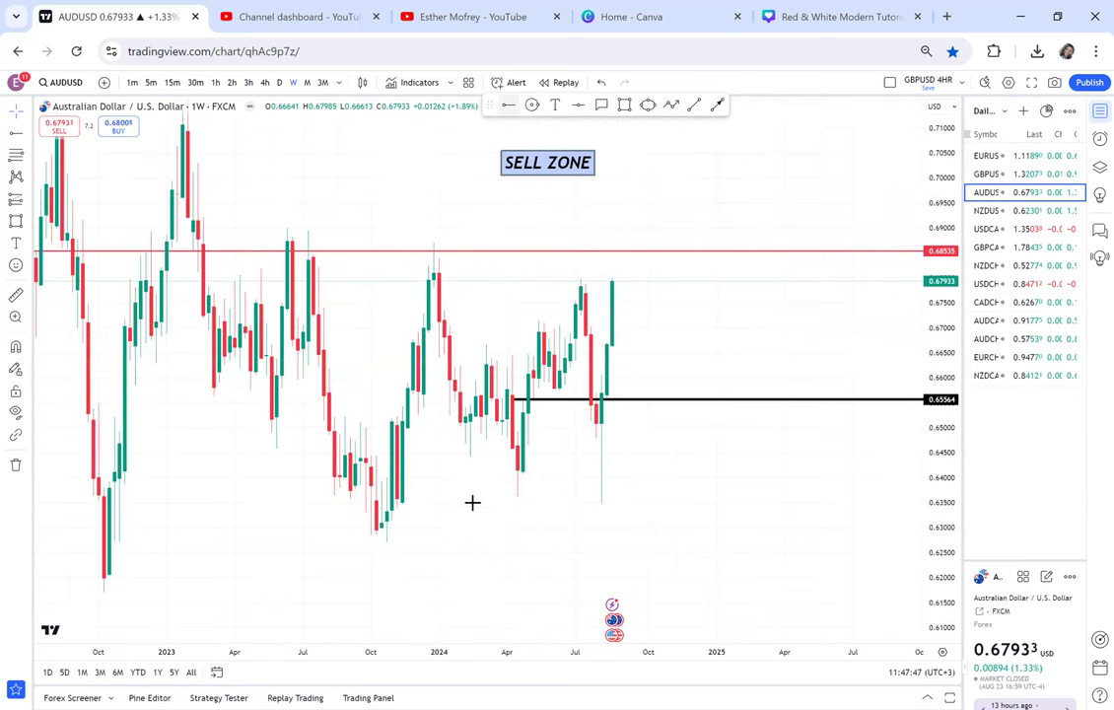
click(471, 502)
Step: Measure the price move of the latest bullish weekly candle from its open to its high
drag(667, 342, 637, 388)
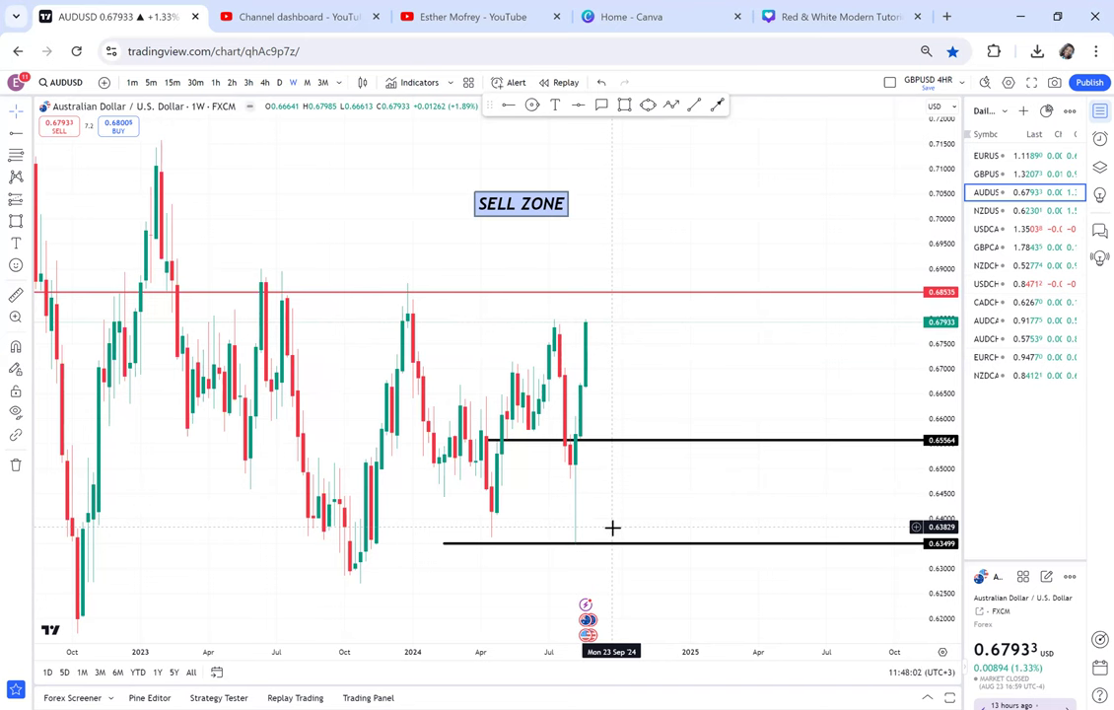
click(16, 295)
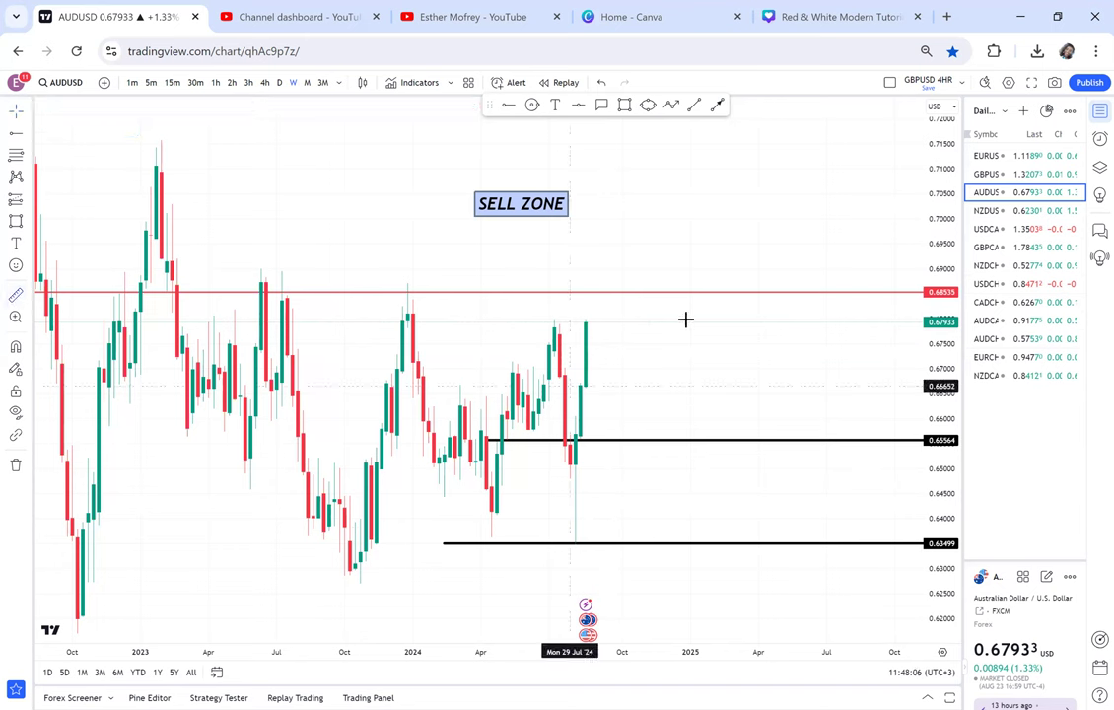
click(569, 386)
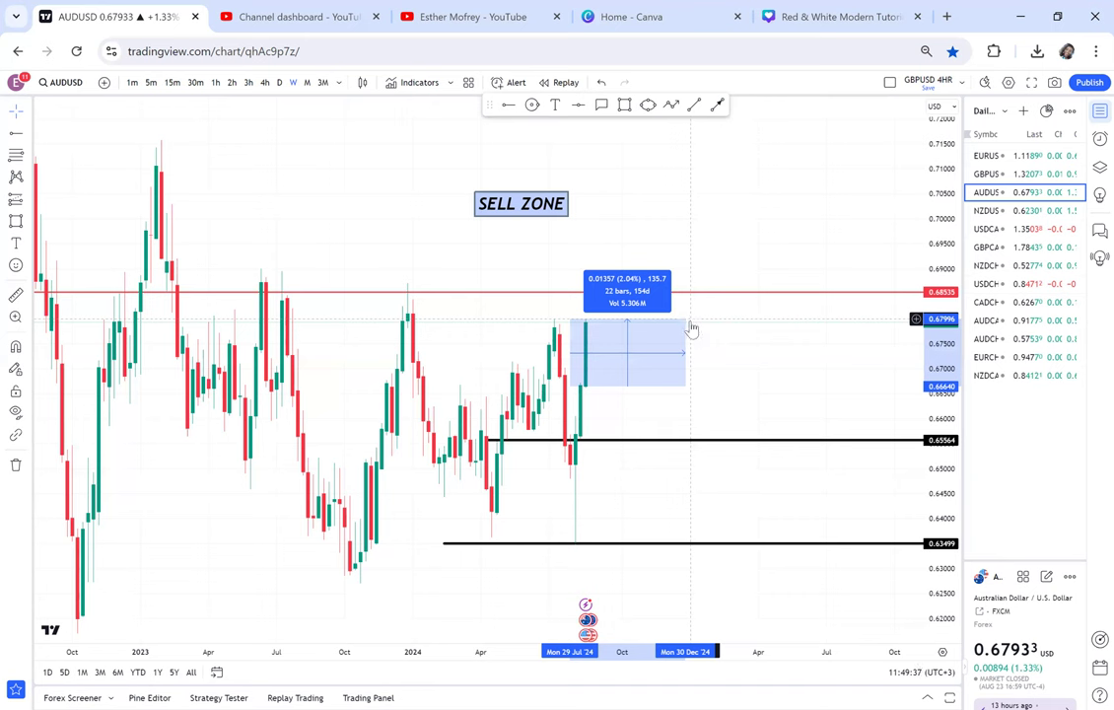
Step: Clear the measurement and draw a narrow rectangle just after the latest weekly candle, from about 0.67911 up to 0.69084
click(668, 301)
drag(668, 301, 641, 327)
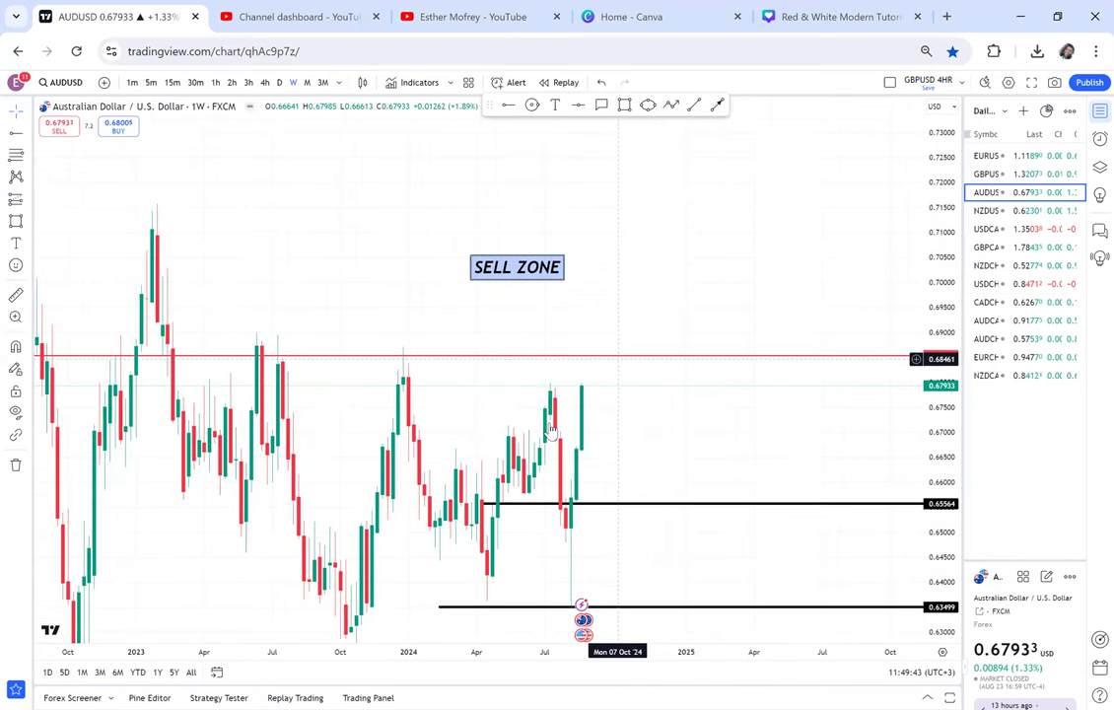
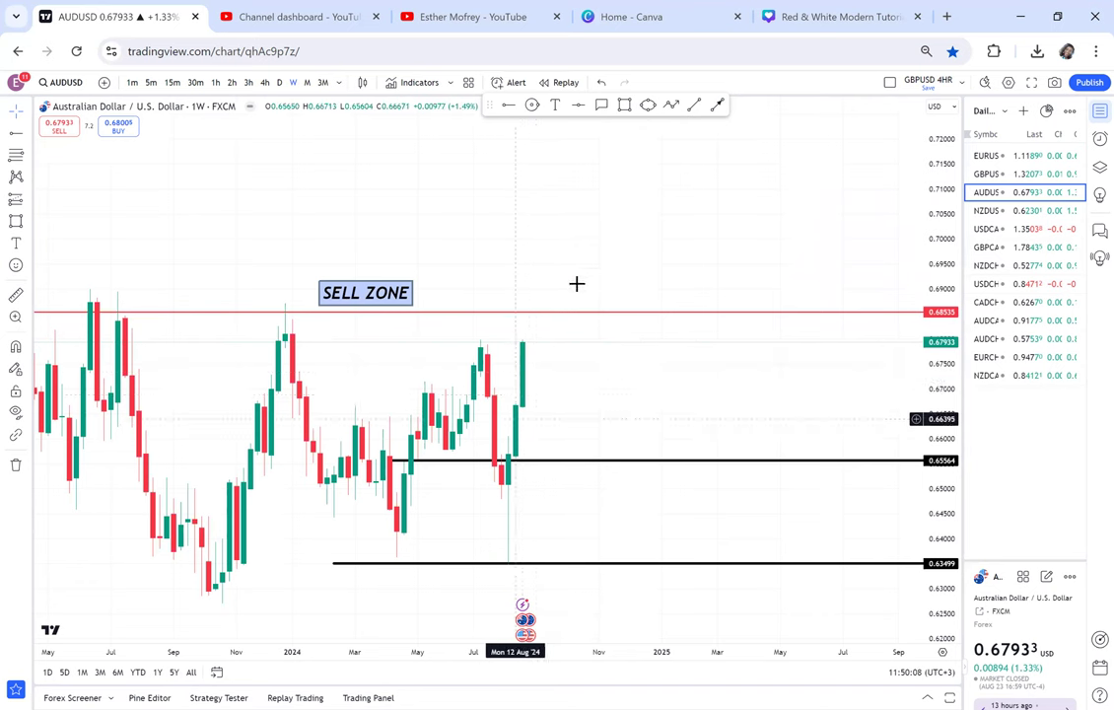
key(alt+shift+r)
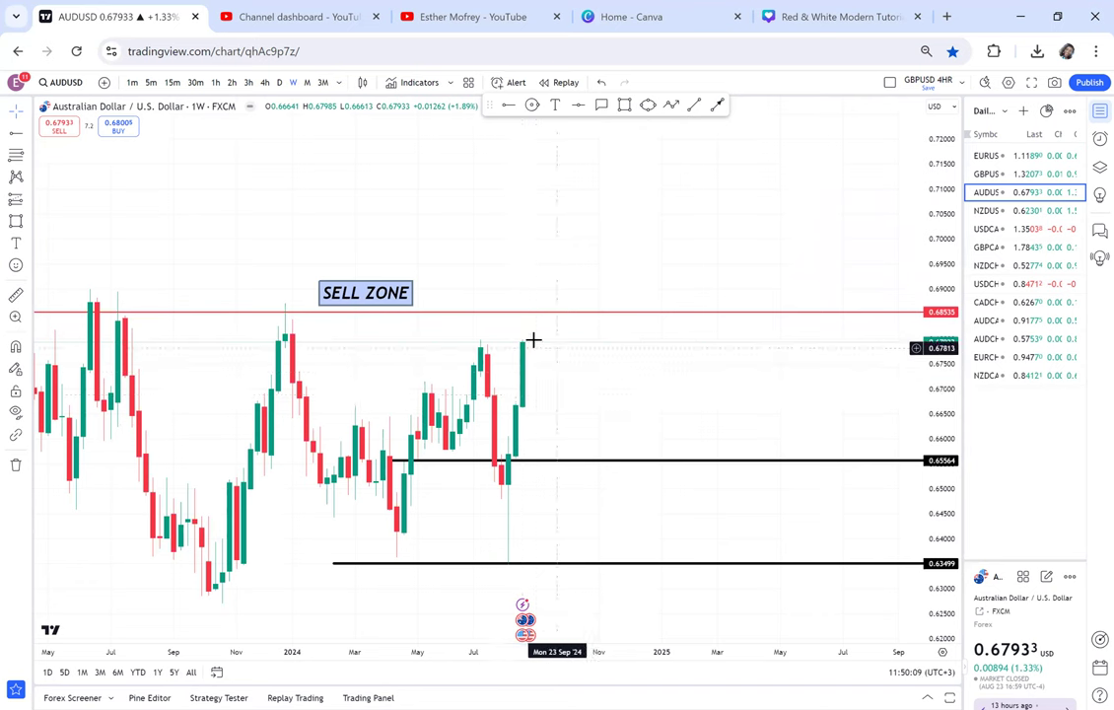
click(529, 342)
click(544, 311)
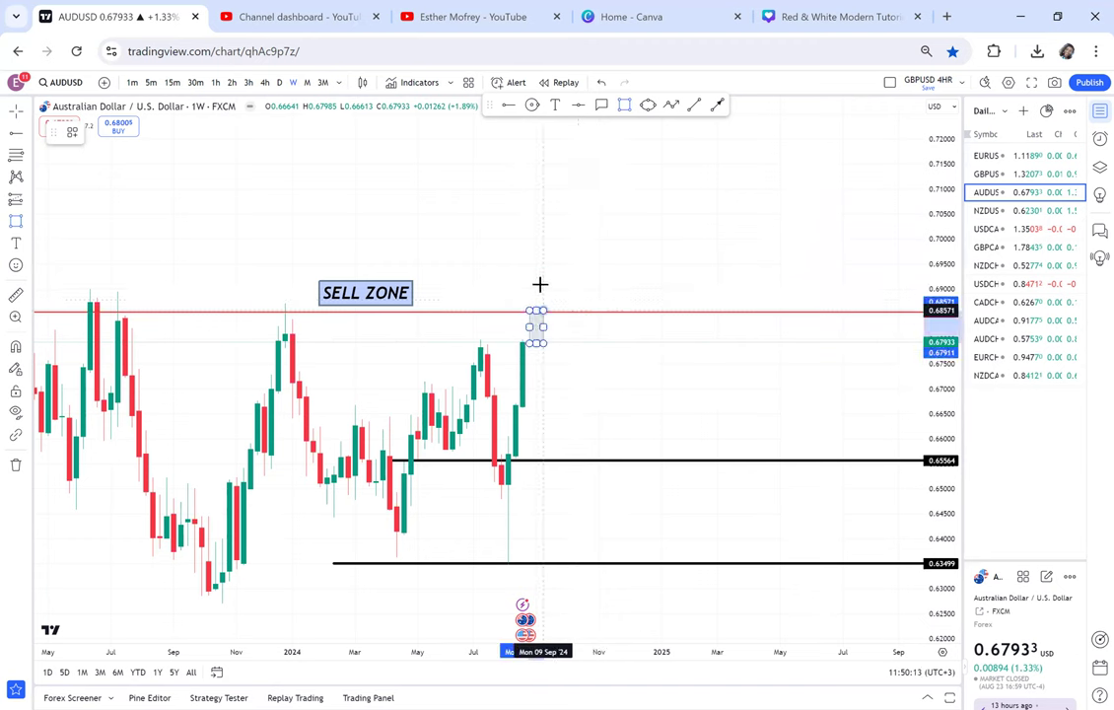
click(541, 286)
Step: Fill the new rectangle above the current price with nearly opaque green so it resembles a bullish candle
drag(129, 323, 206, 295)
click(161, 174)
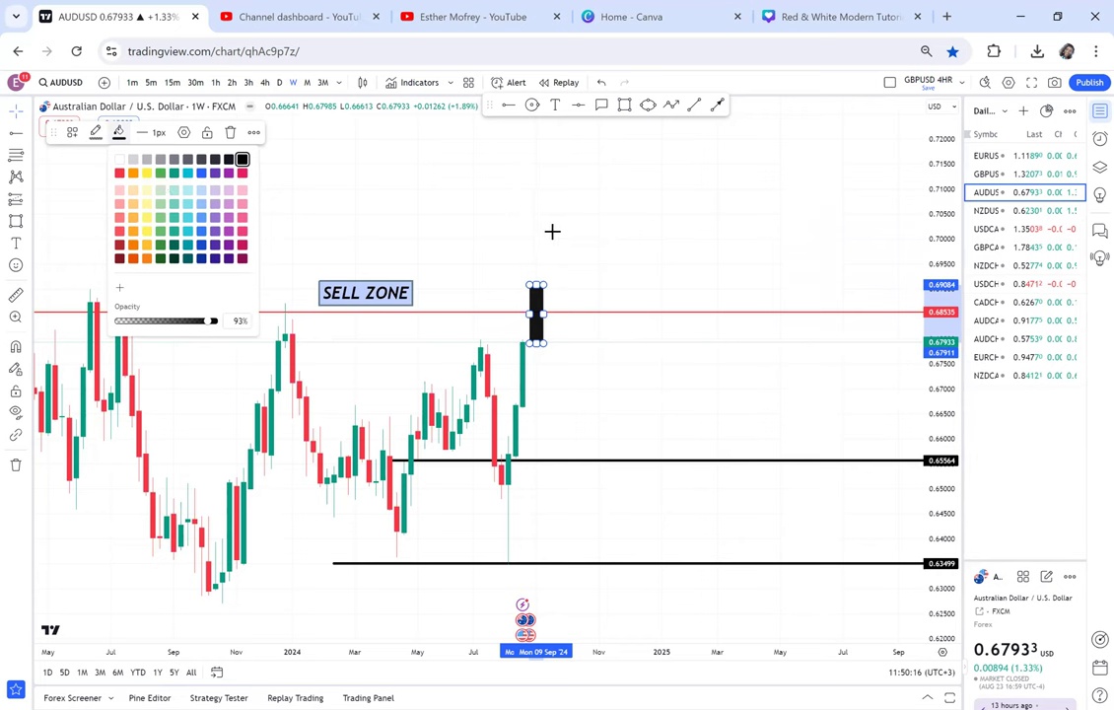
click(552, 231)
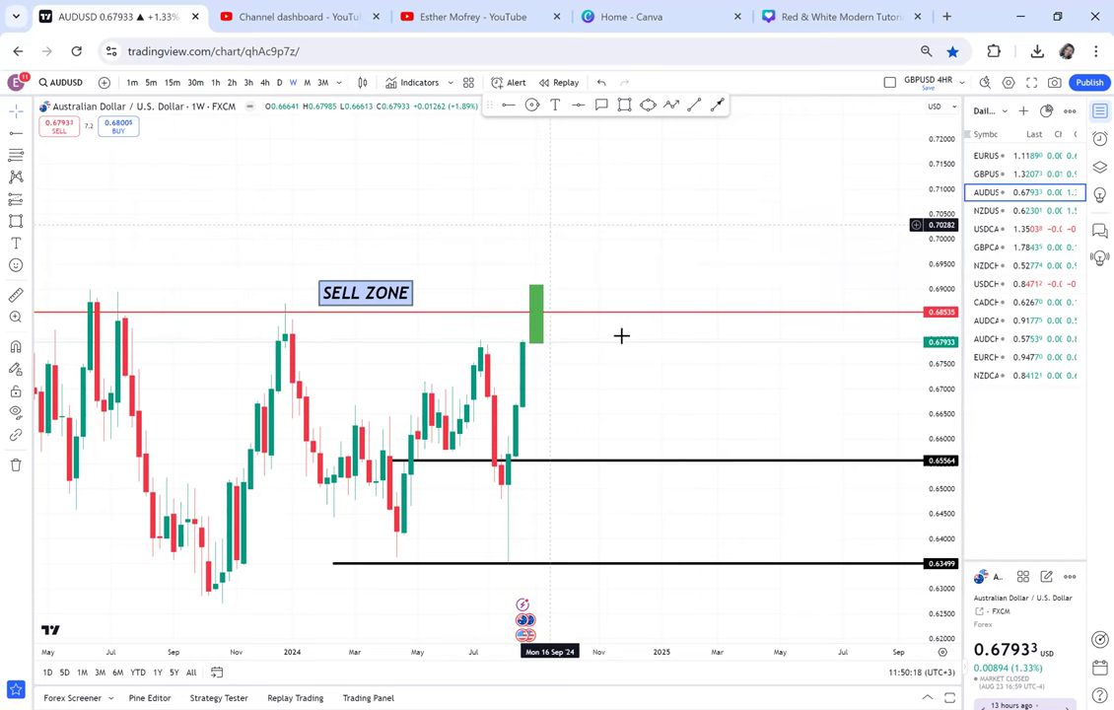
Step: Delete the green rectangle drawn after the latest weekly candle
scroll(617, 326, down, 2)
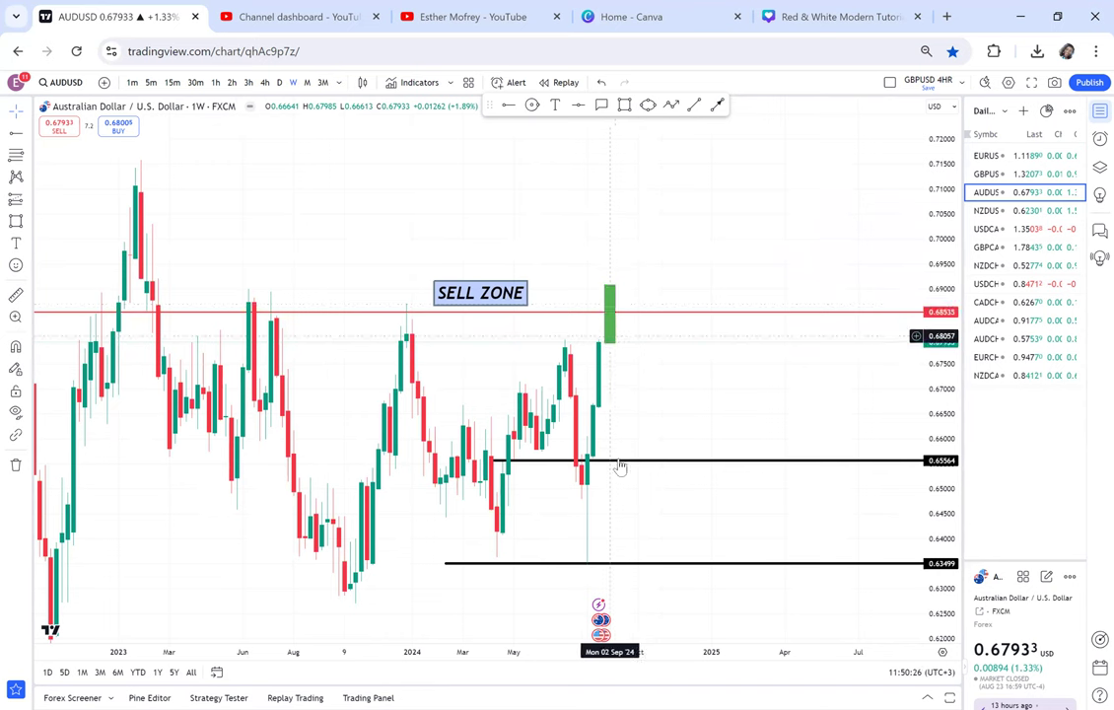
click(609, 345)
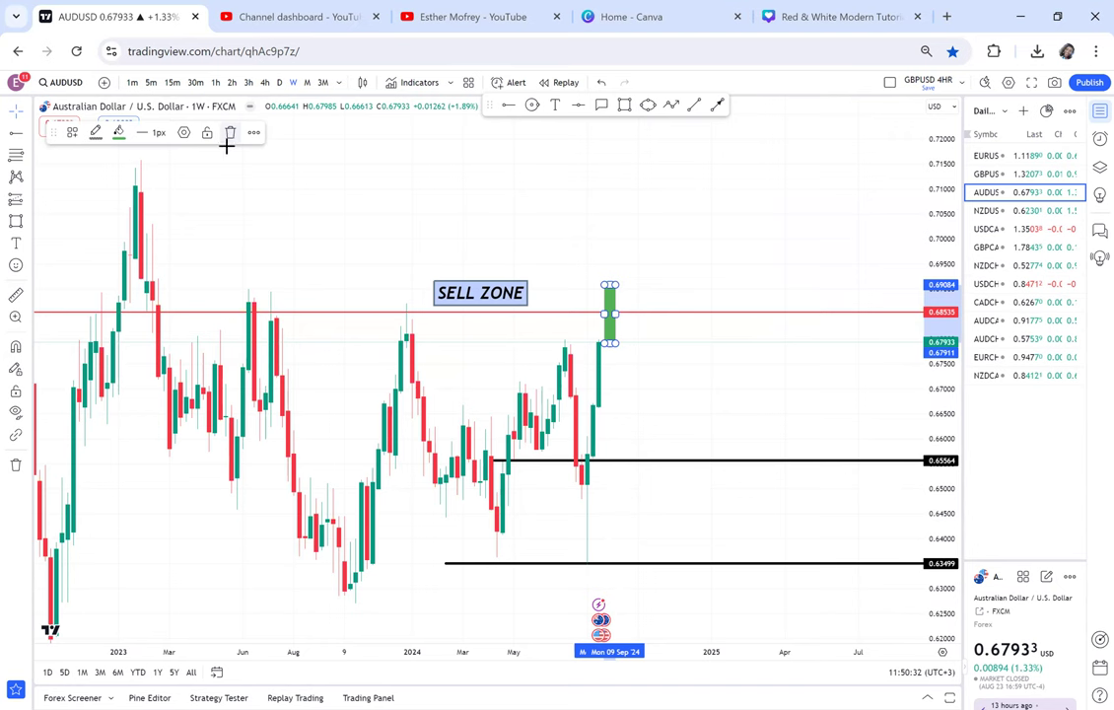
click(227, 140)
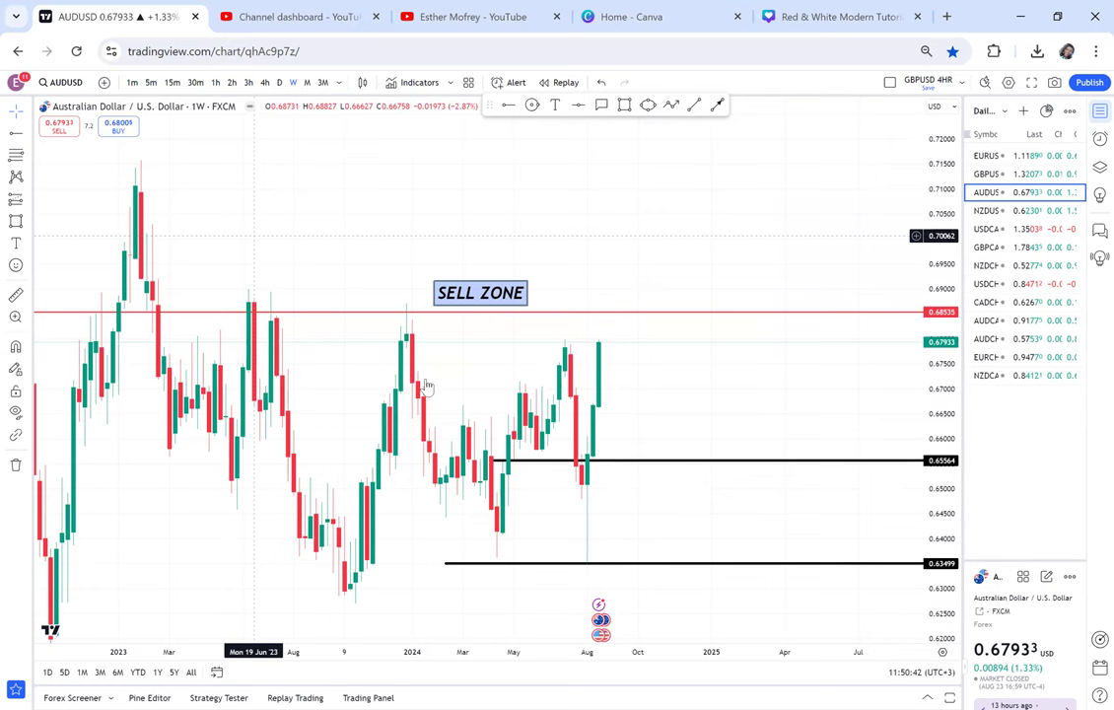
Step: Add a black callout reading "SPINNING TOP" on two lines, pointing to the 25 December 2023 candle at about 0.68290
scroll(448, 376, up, 1)
scroll(414, 365, up, 2)
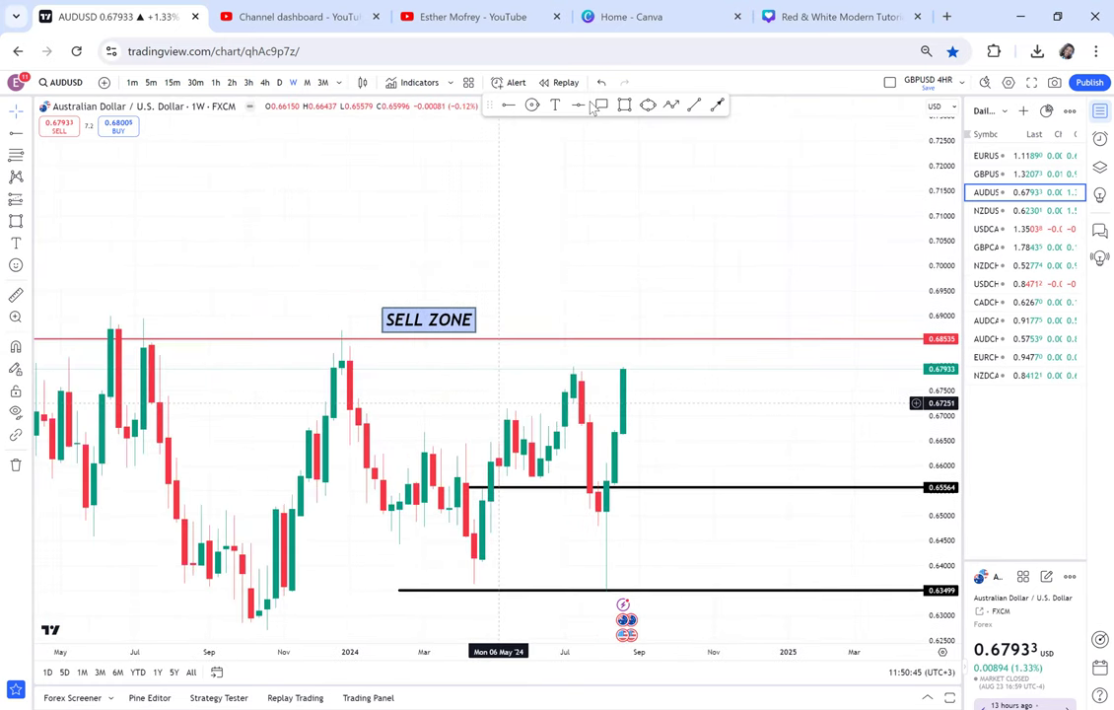
drag(341, 355, 411, 367)
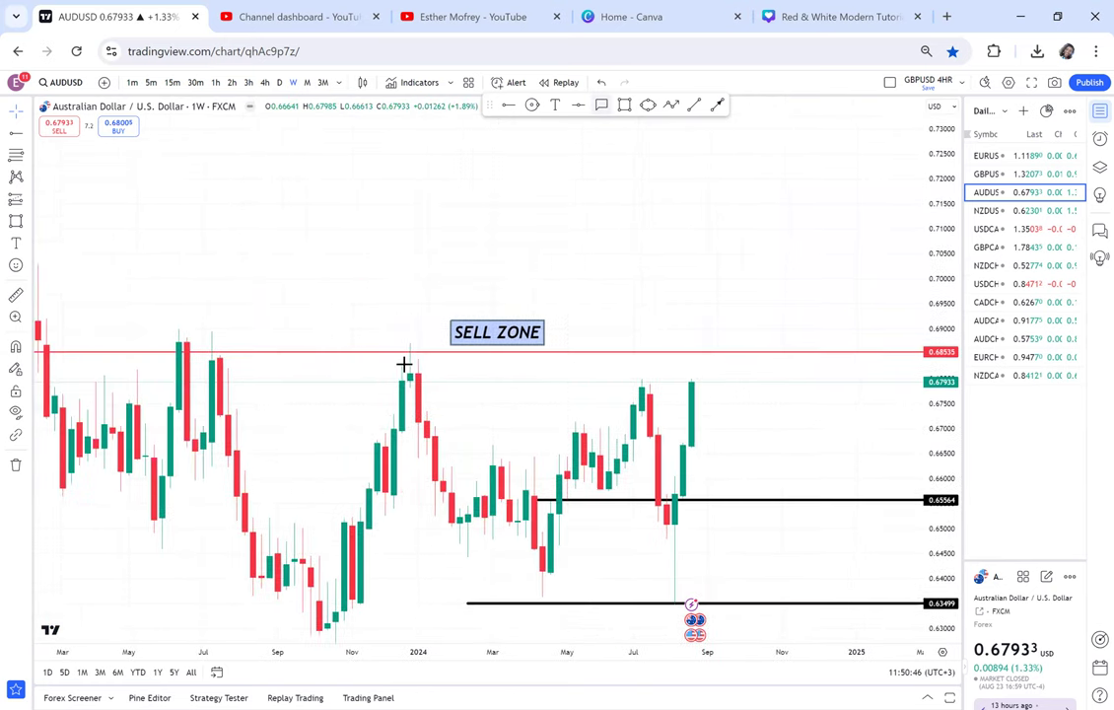
click(286, 295)
text(S)
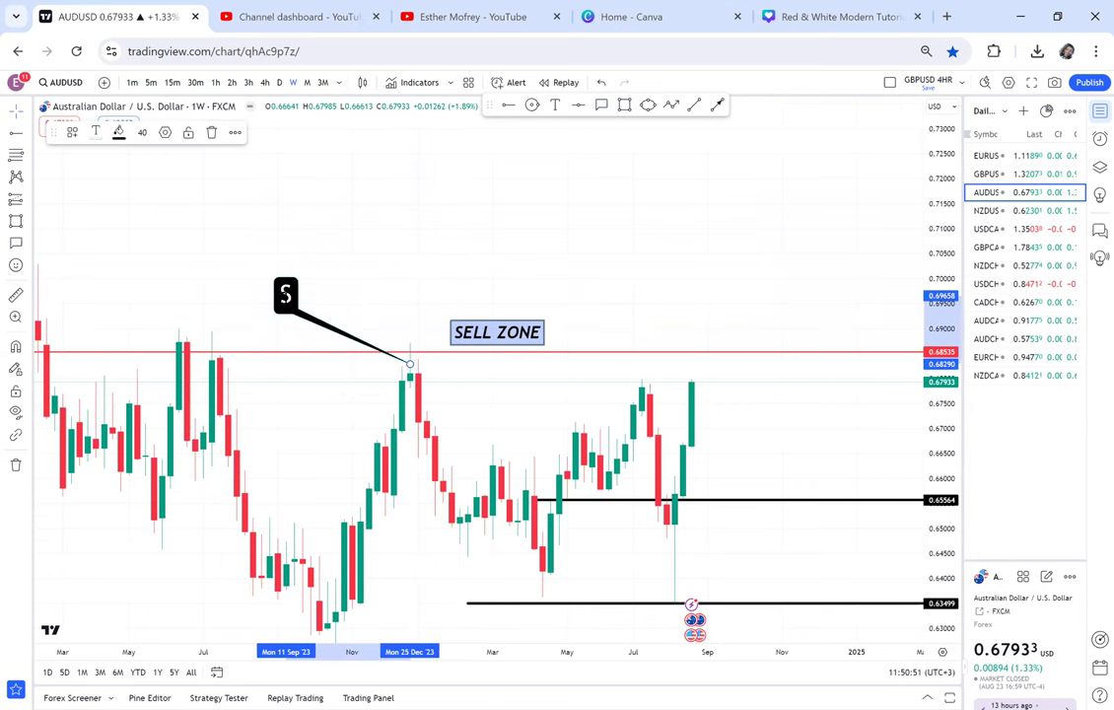
text(PINN)
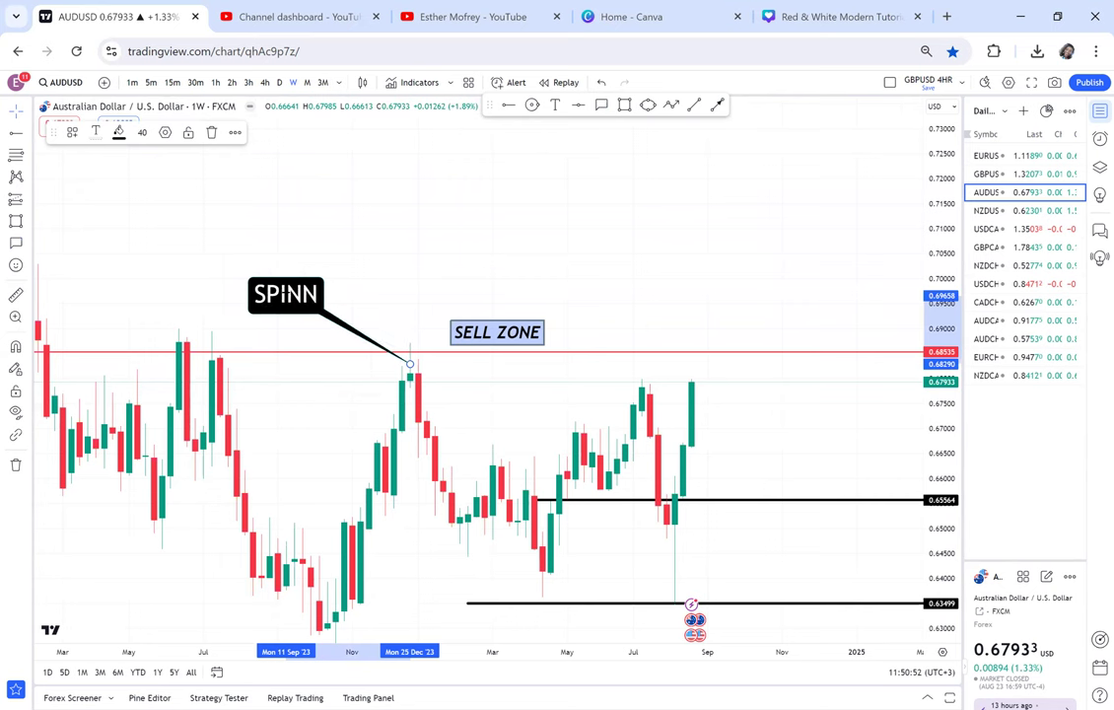
text(ING)
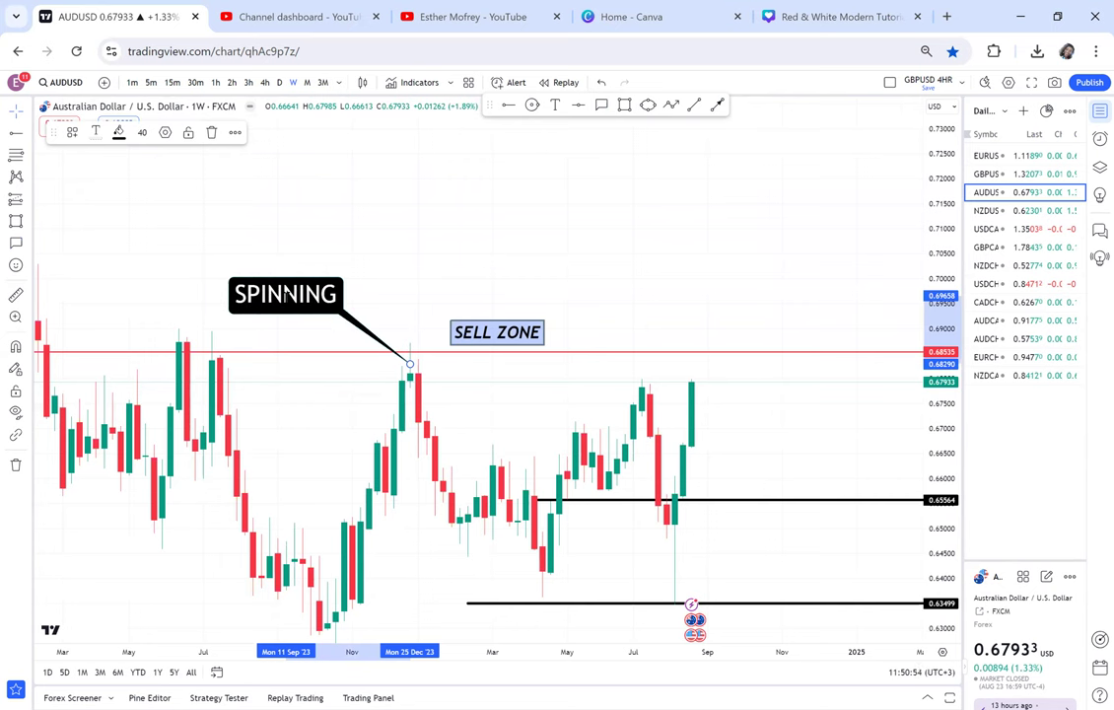
key(Return)
text(TOP)
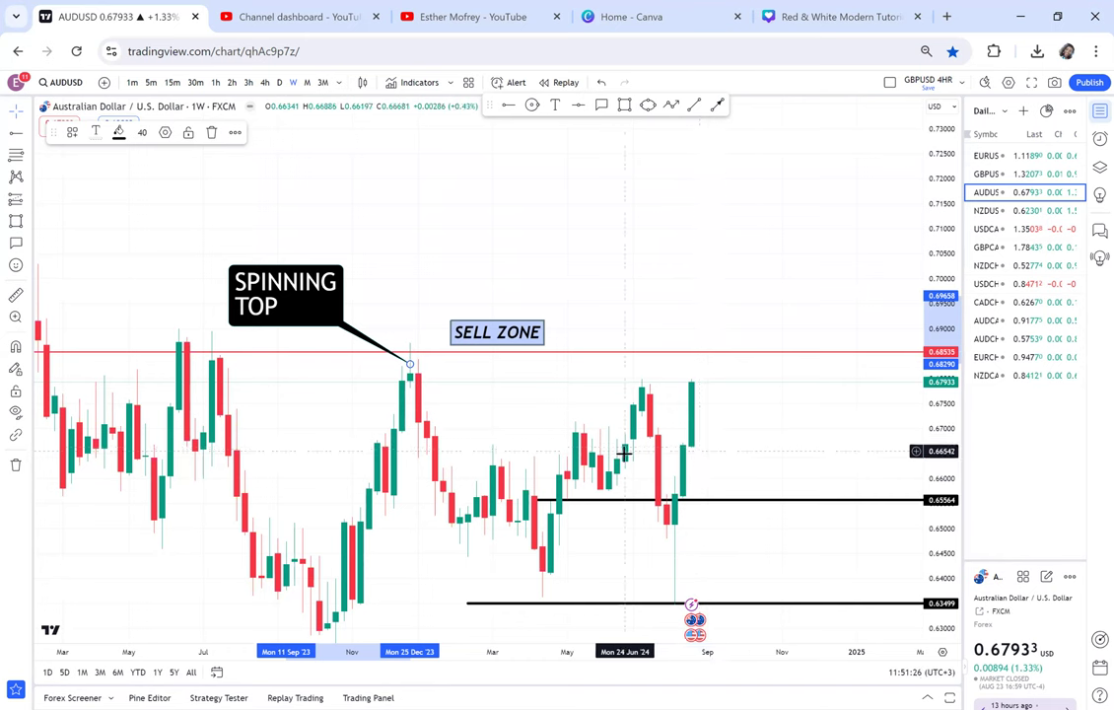
Step: Start bar replay from the weekly bar of 19 June 2023 and switch the chart to the 4-hour timeframe
scroll(623, 451, down, 1)
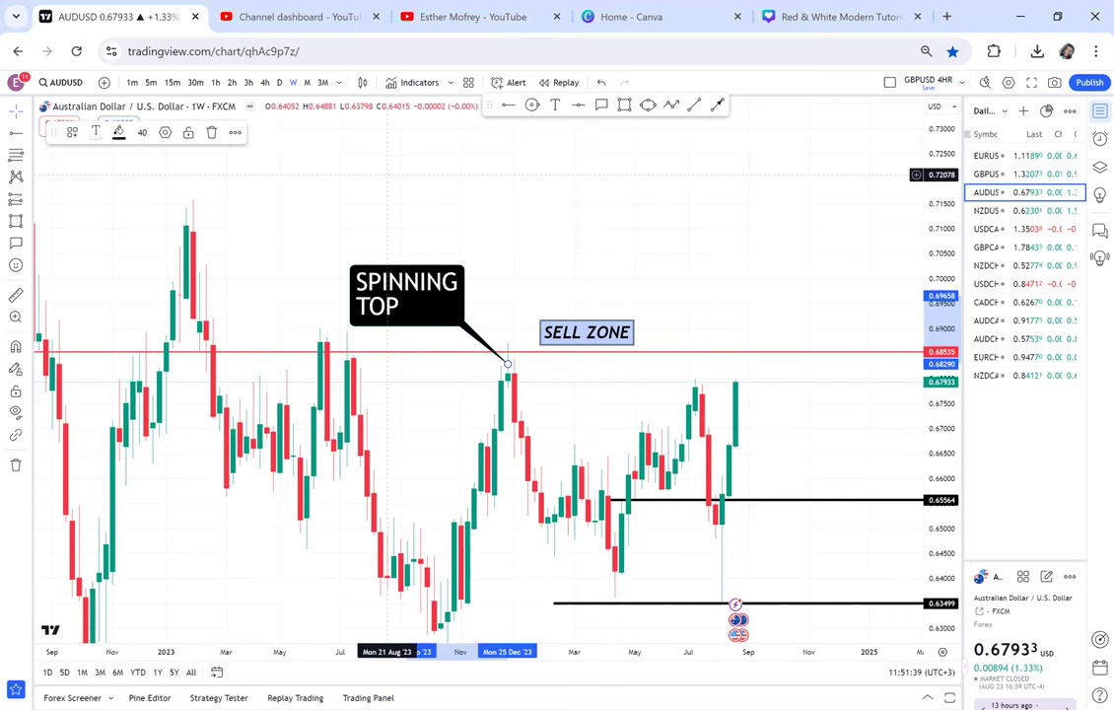
click(559, 82)
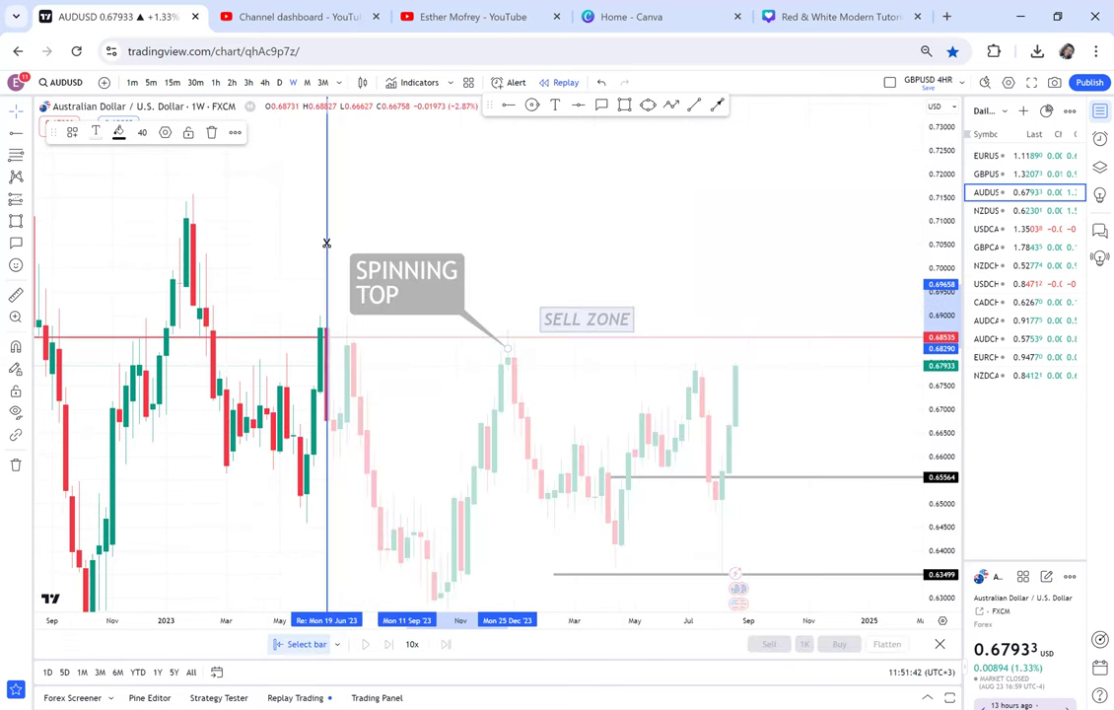
click(326, 242)
drag(671, 433, 264, 343)
scroll(260, 345, up, 2)
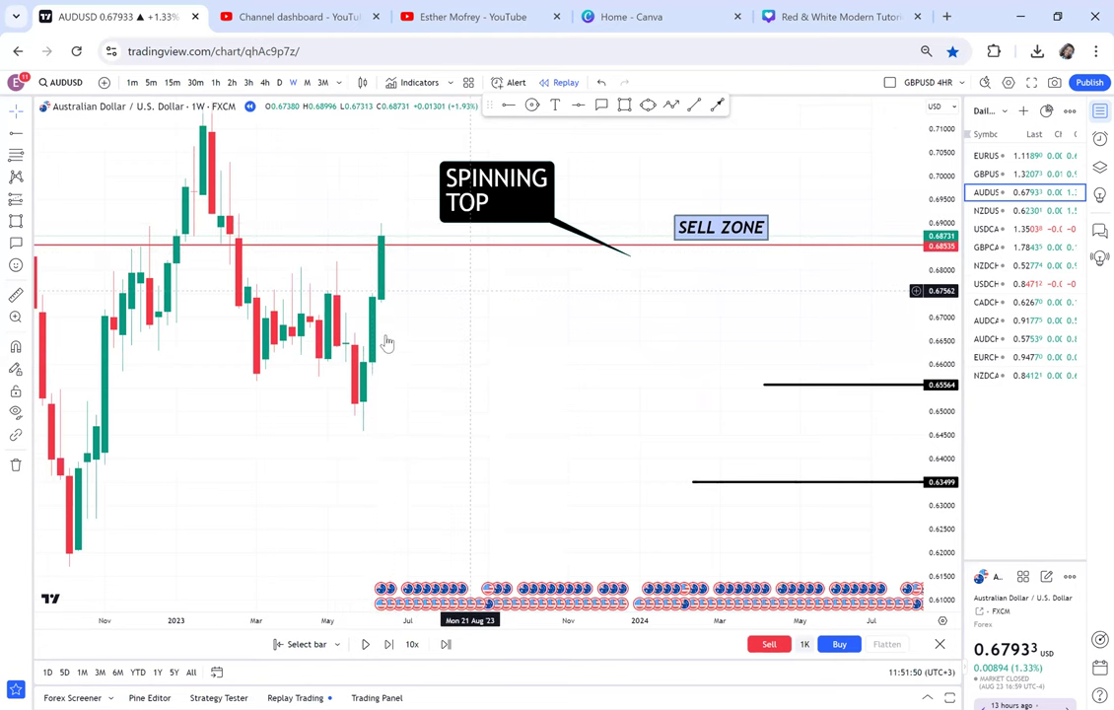
drag(284, 345, 291, 435)
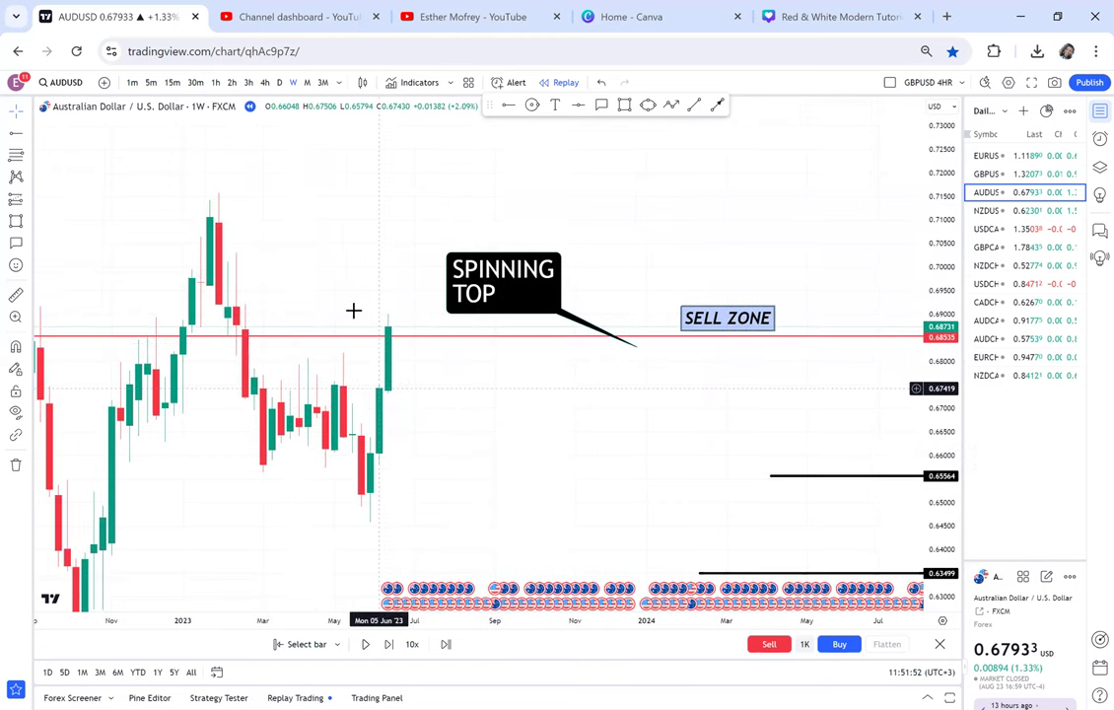
click(264, 85)
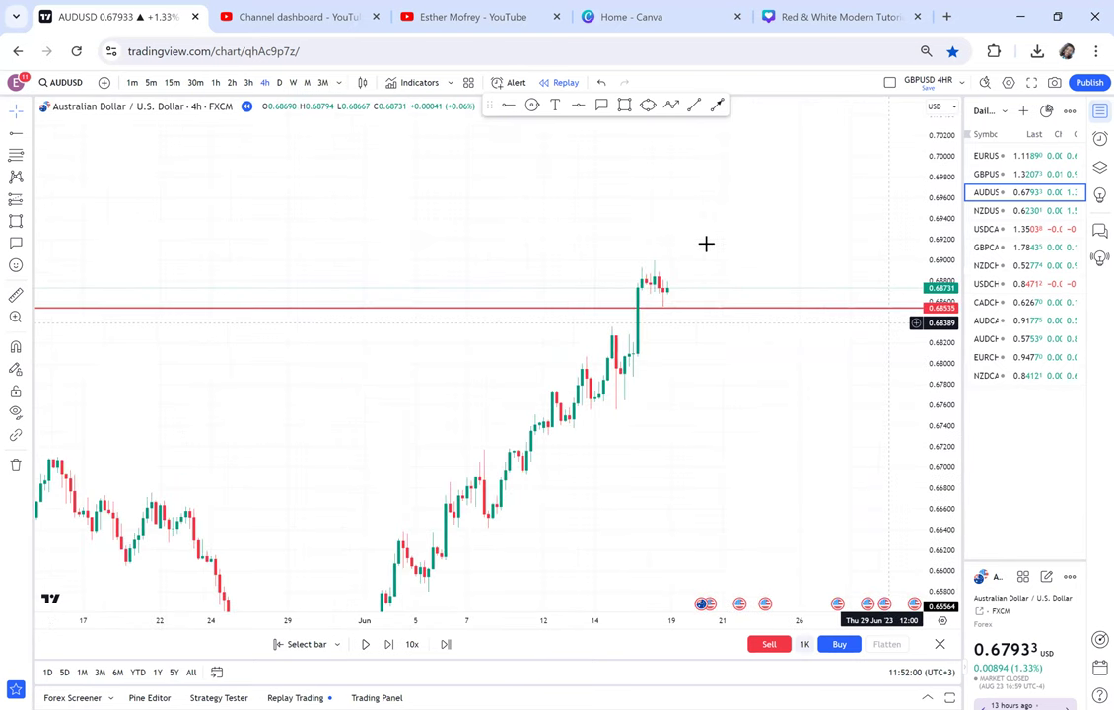
Step: Draw a black horizontal ray at the latest wick low, at about 0.68549 starting from 14 June 2023
scroll(706, 243, up, 2)
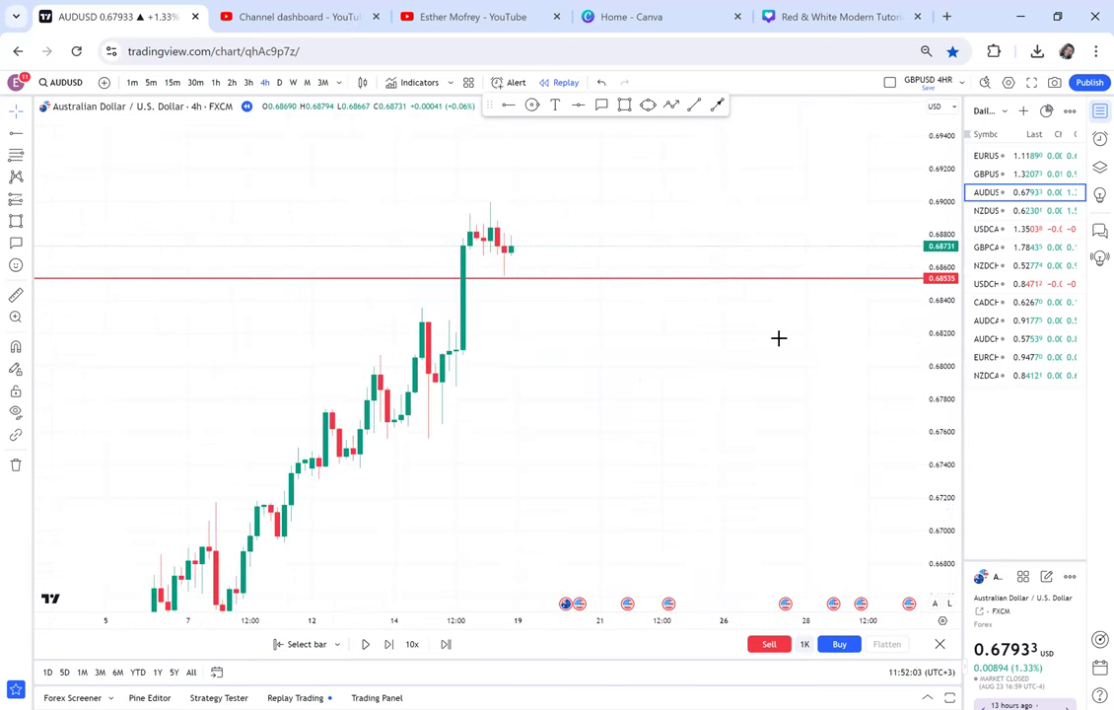
scroll(594, 359, up, 2)
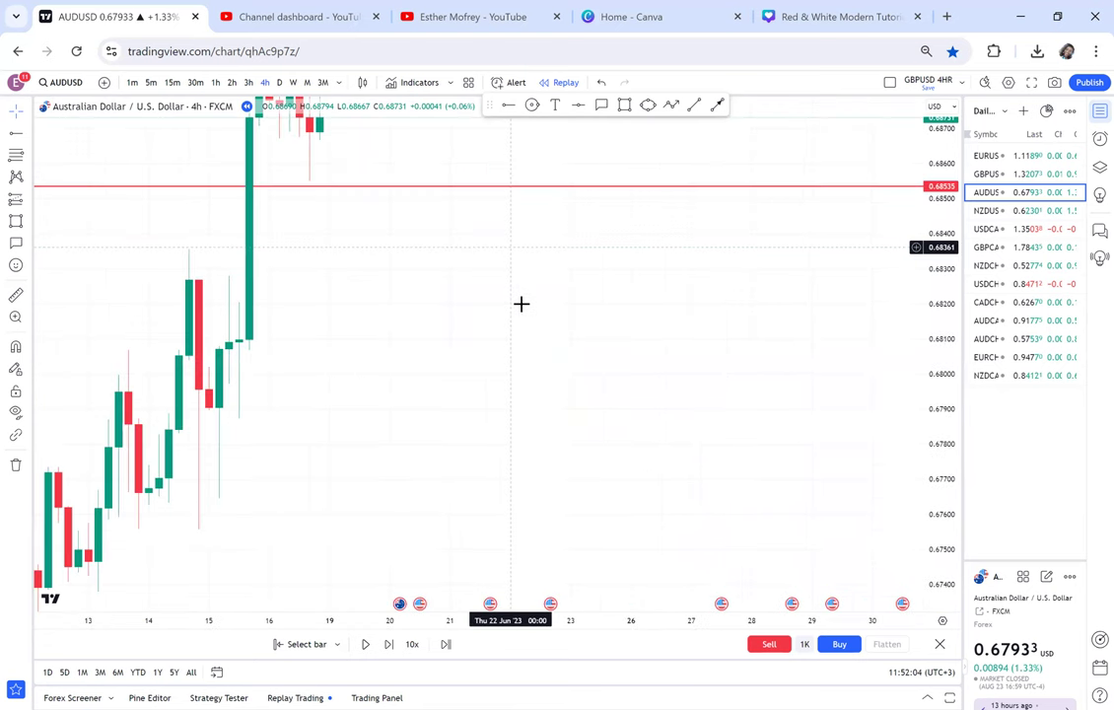
scroll(520, 304, up, 2)
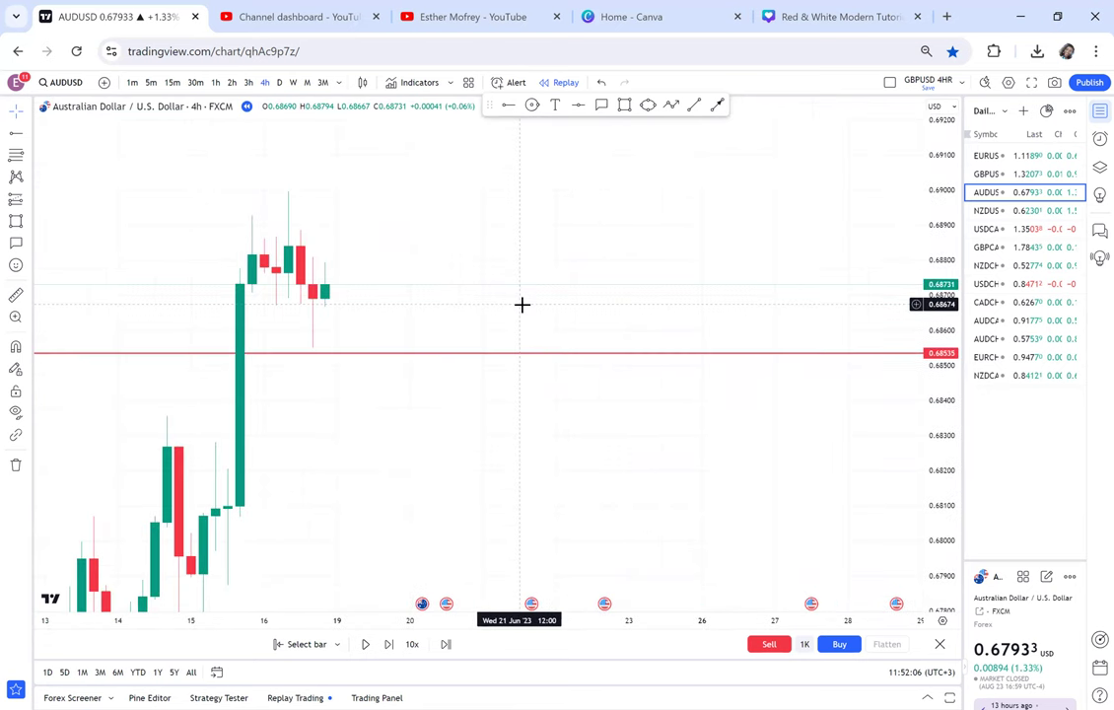
click(130, 305)
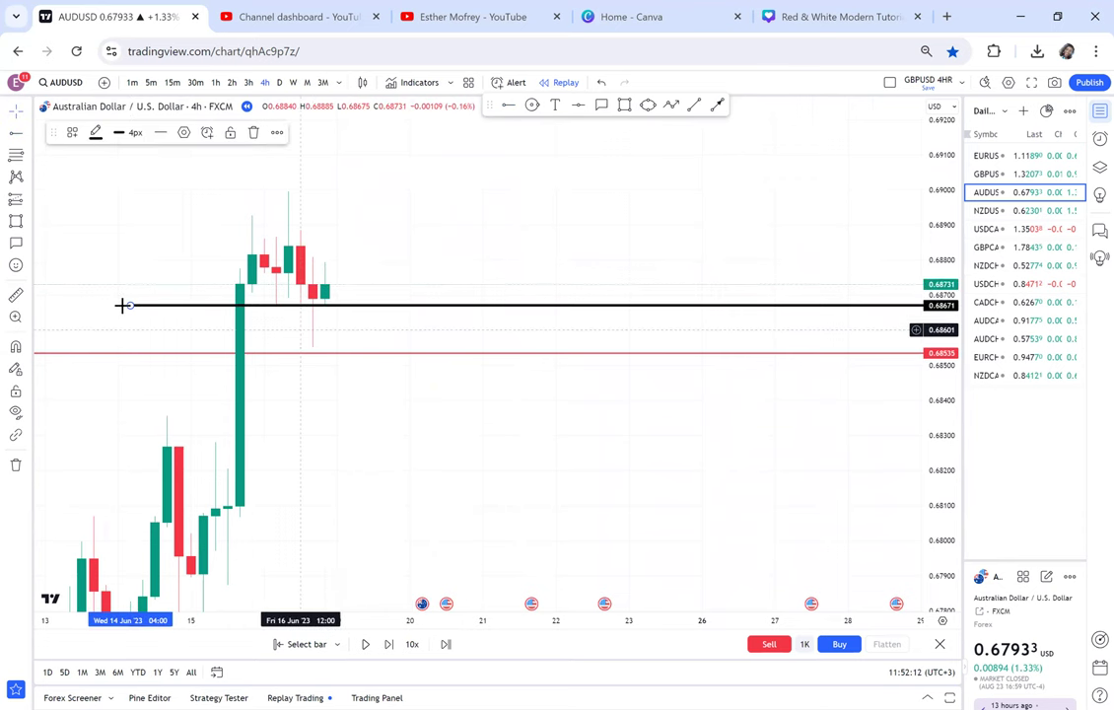
drag(129, 304, 155, 350)
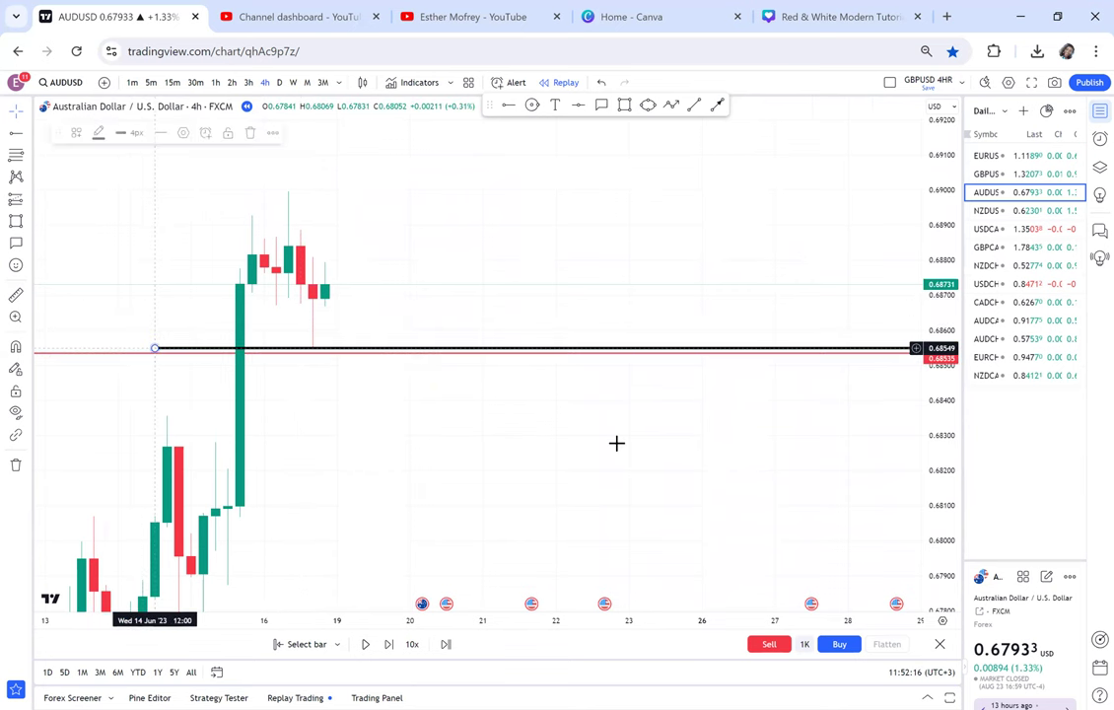
Step: Draw a second black horizontal ray at the highest wick, at about 0.68996 starting from 12 June 2023
scroll(617, 442, down, 3)
drag(575, 148, 566, 140)
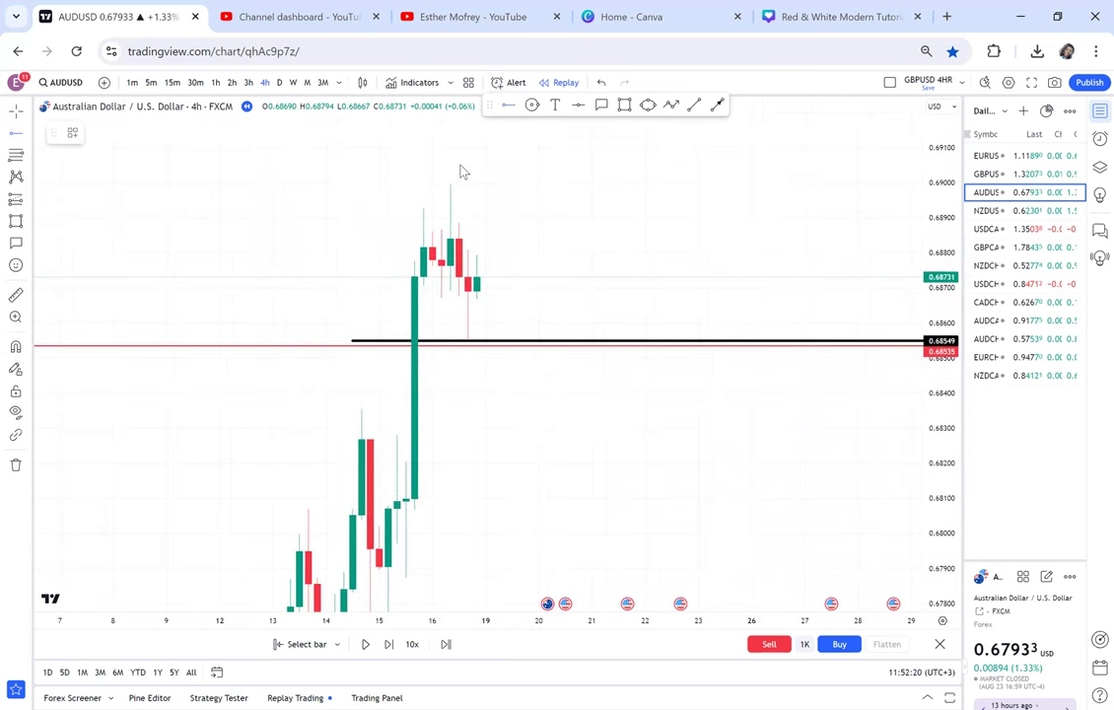
click(237, 184)
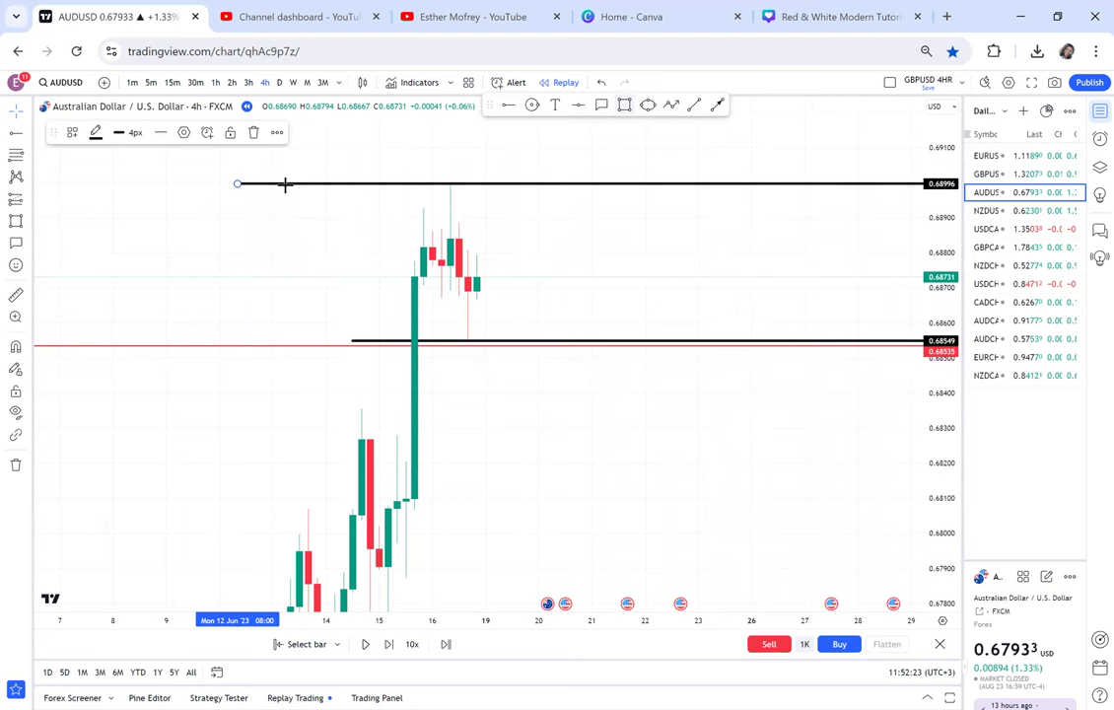
Step: Draw a rectangle between the two rays from about 13 to 21 June 2023 and give it a translucent grey fill at 14% opacity
key(alt+shift+r)
click(283, 184)
click(616, 342)
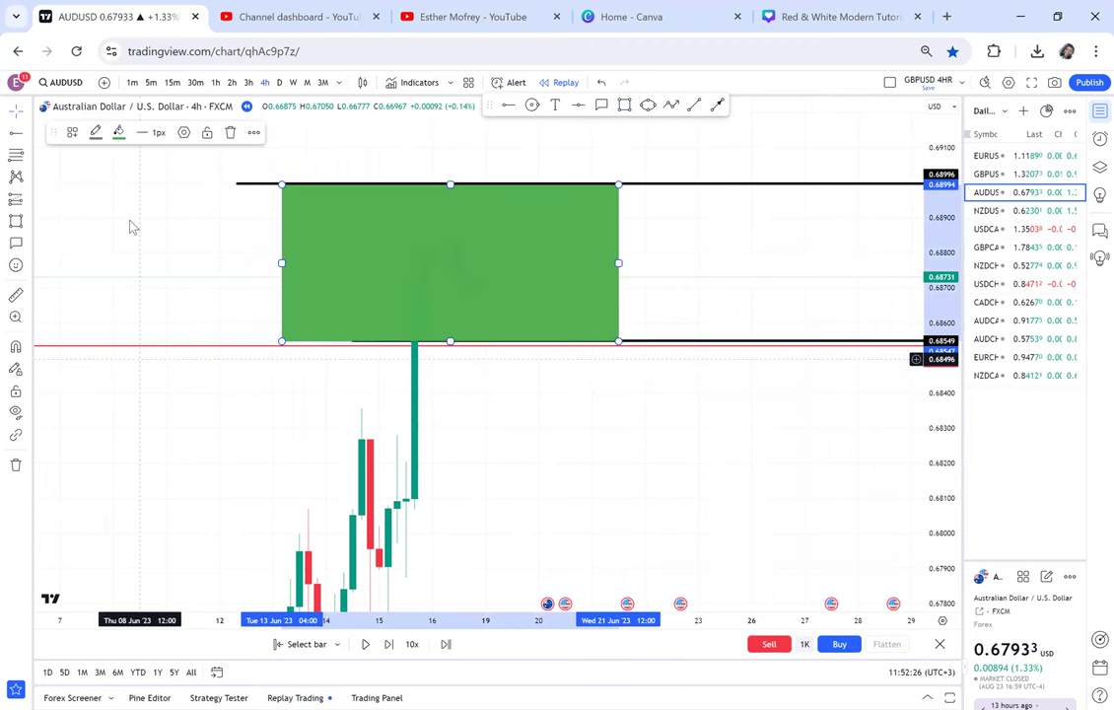
click(118, 132)
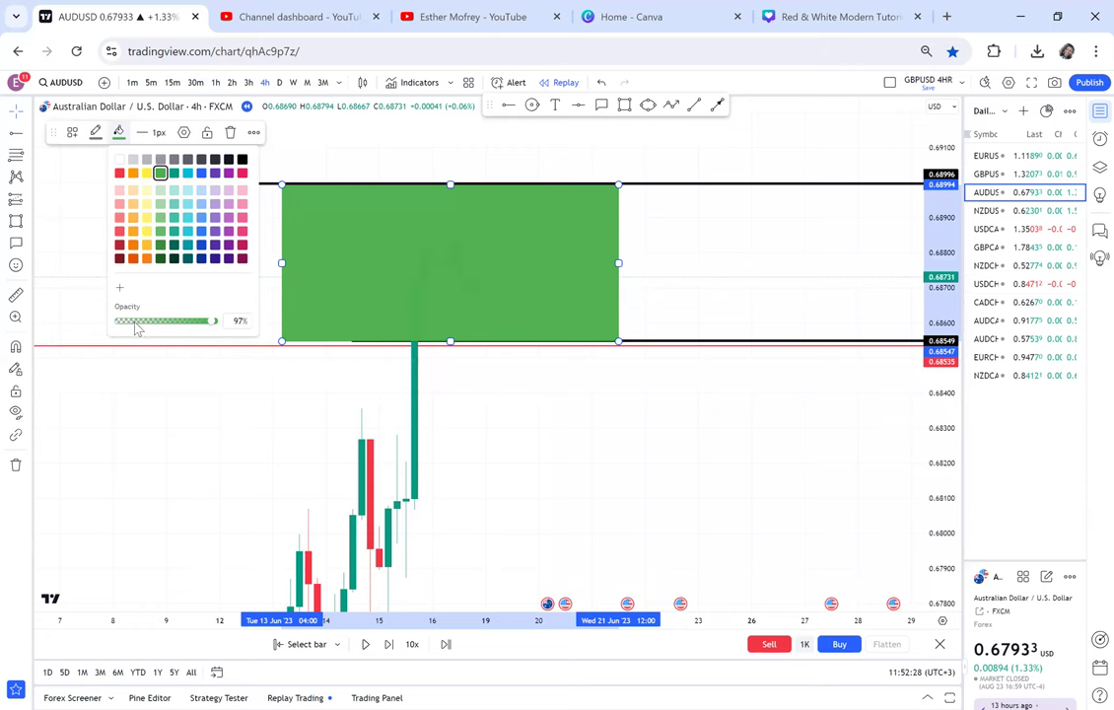
click(129, 322)
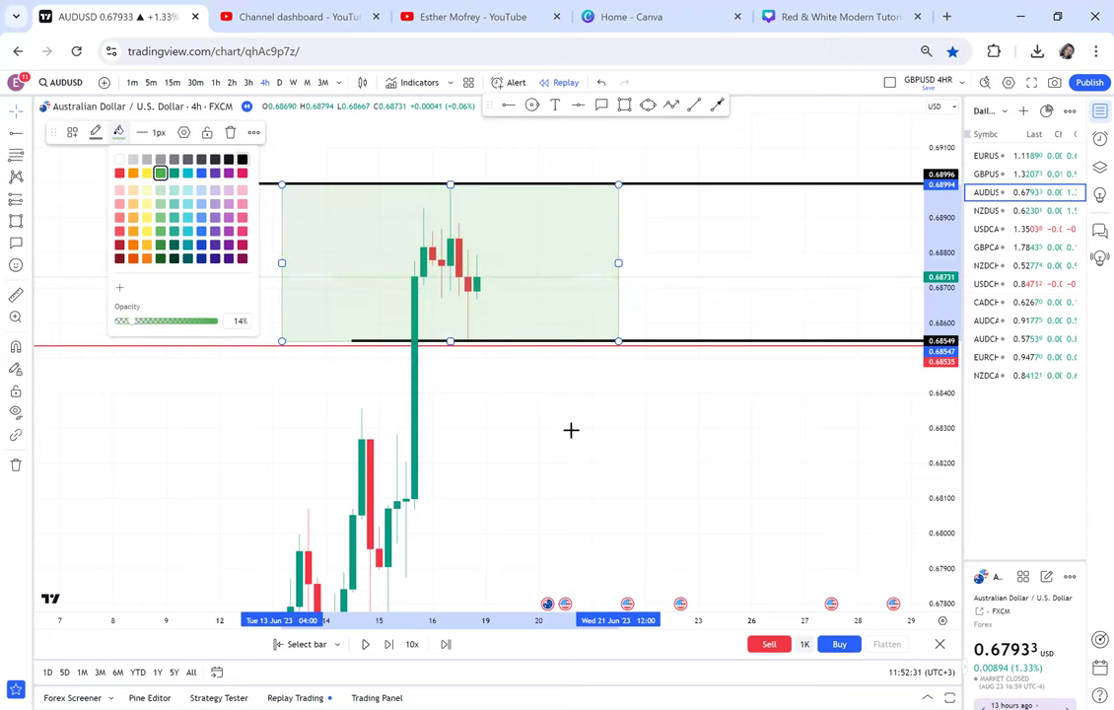
click(568, 375)
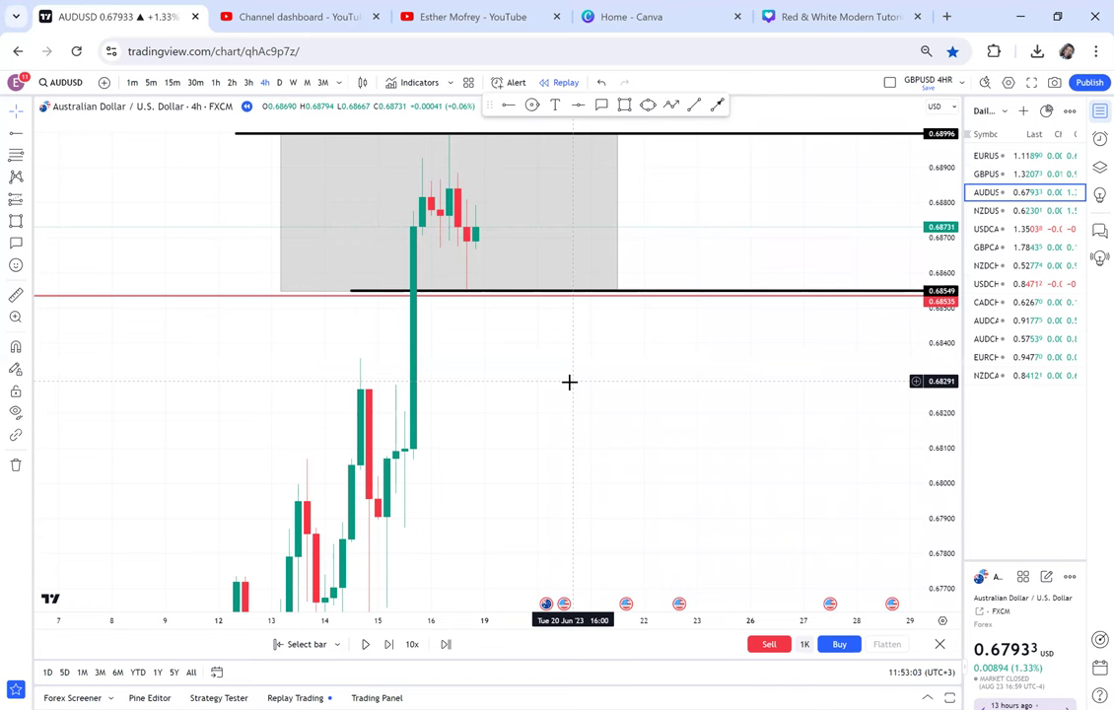
Step: Advance the 4-hour replay bar by bar through 19 June 2023 to follow price around the zone's lower ray
click(390, 644)
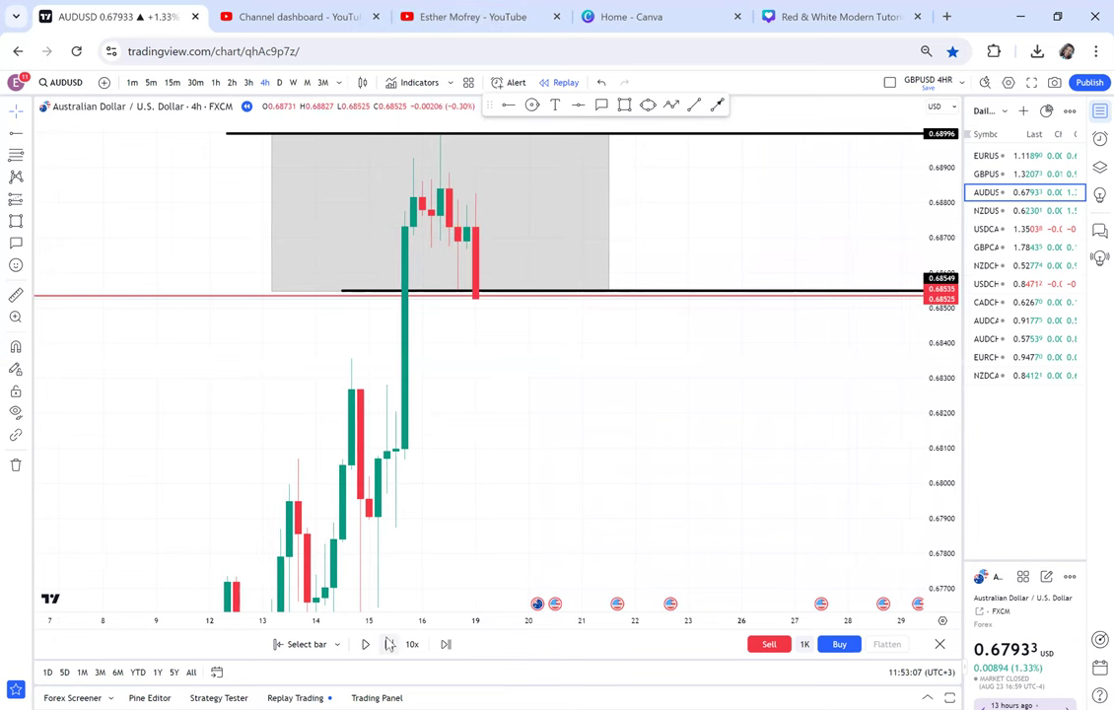
click(389, 644)
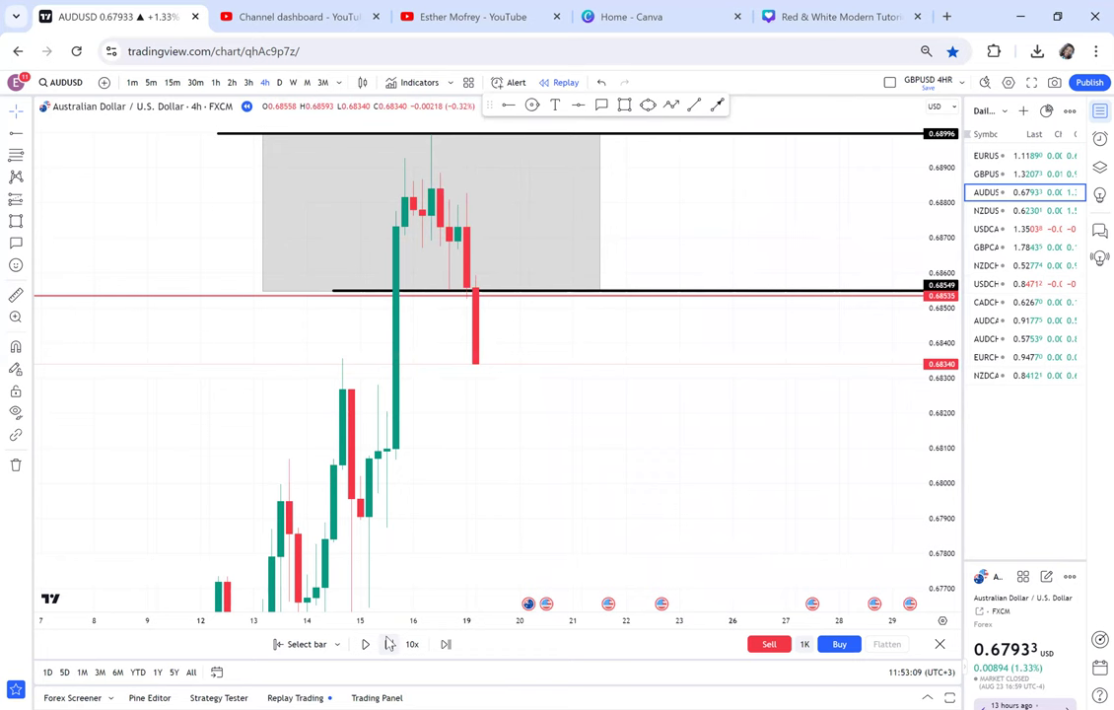
click(390, 644)
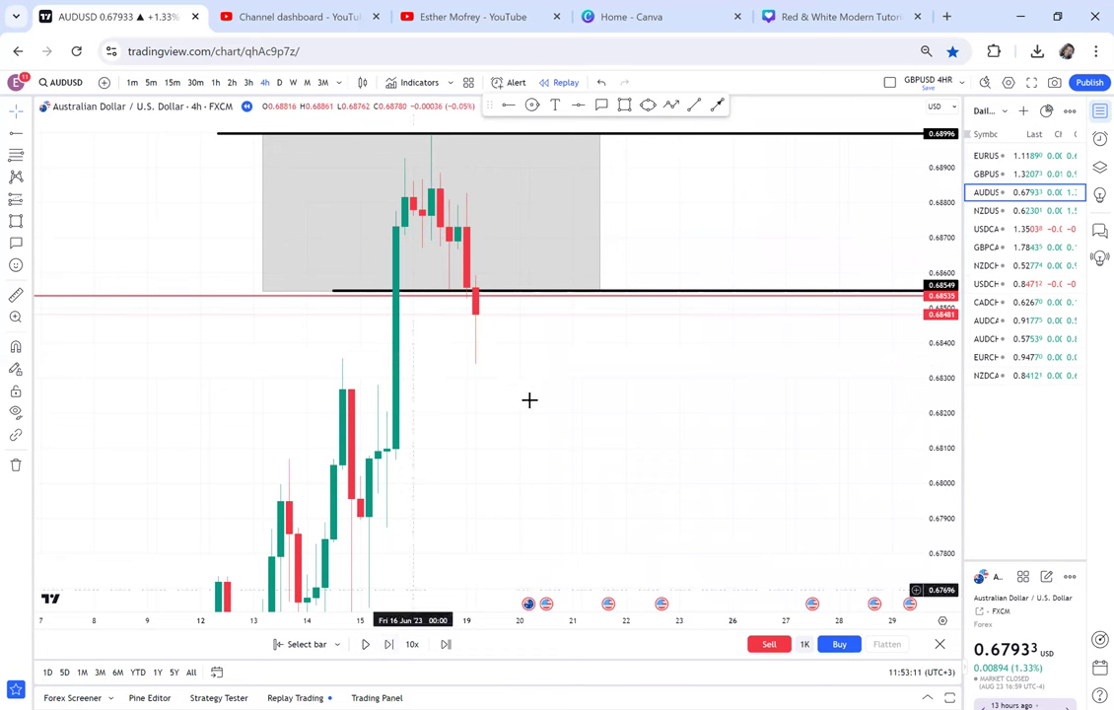
click(388, 645)
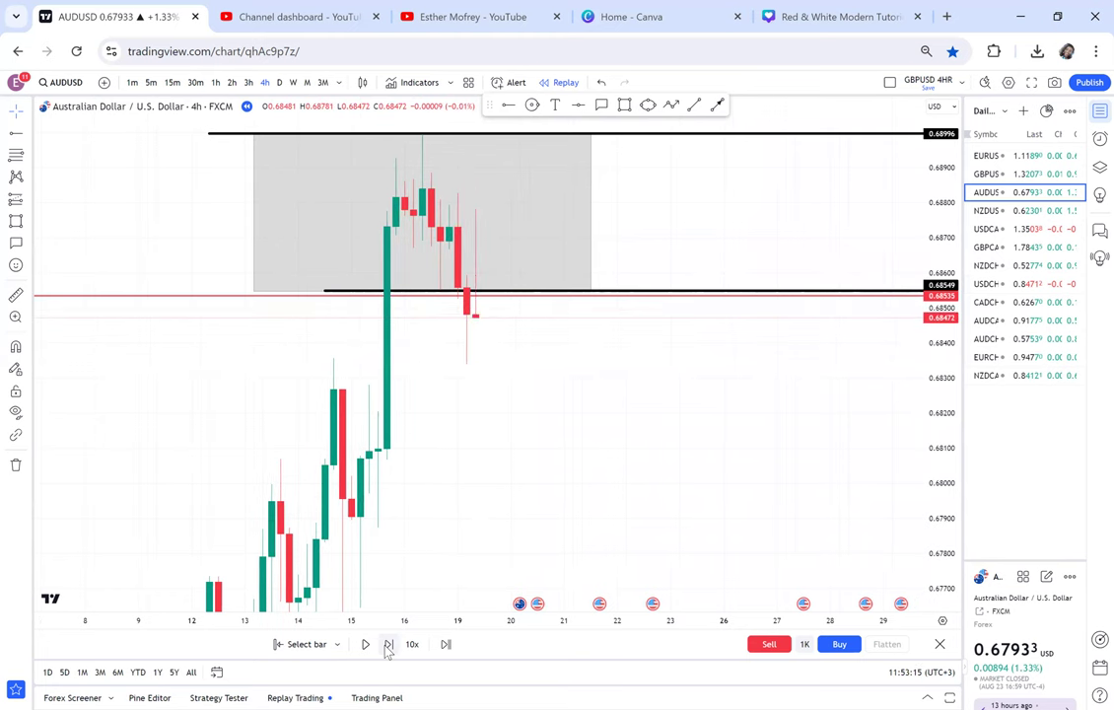
click(388, 645)
Step: Move the red horizontal line up to 0.68548 so it lines up with the zone's lower black ray
scroll(569, 400, up, 3)
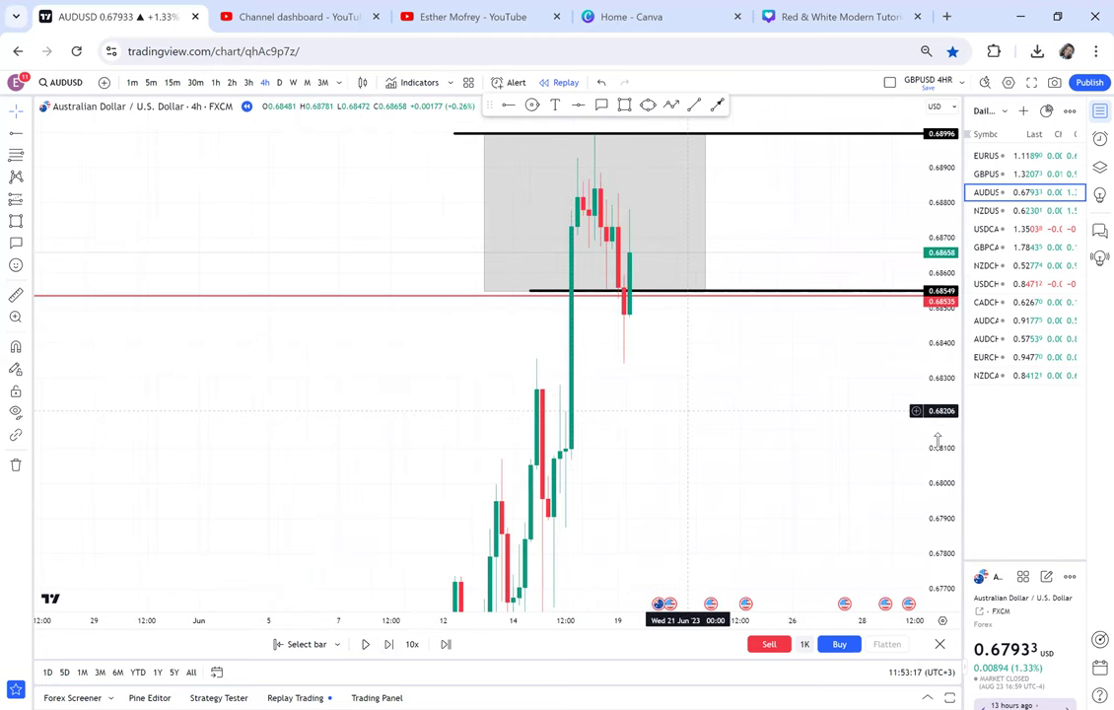
drag(933, 422, 920, 356)
scroll(517, 336, up, 3)
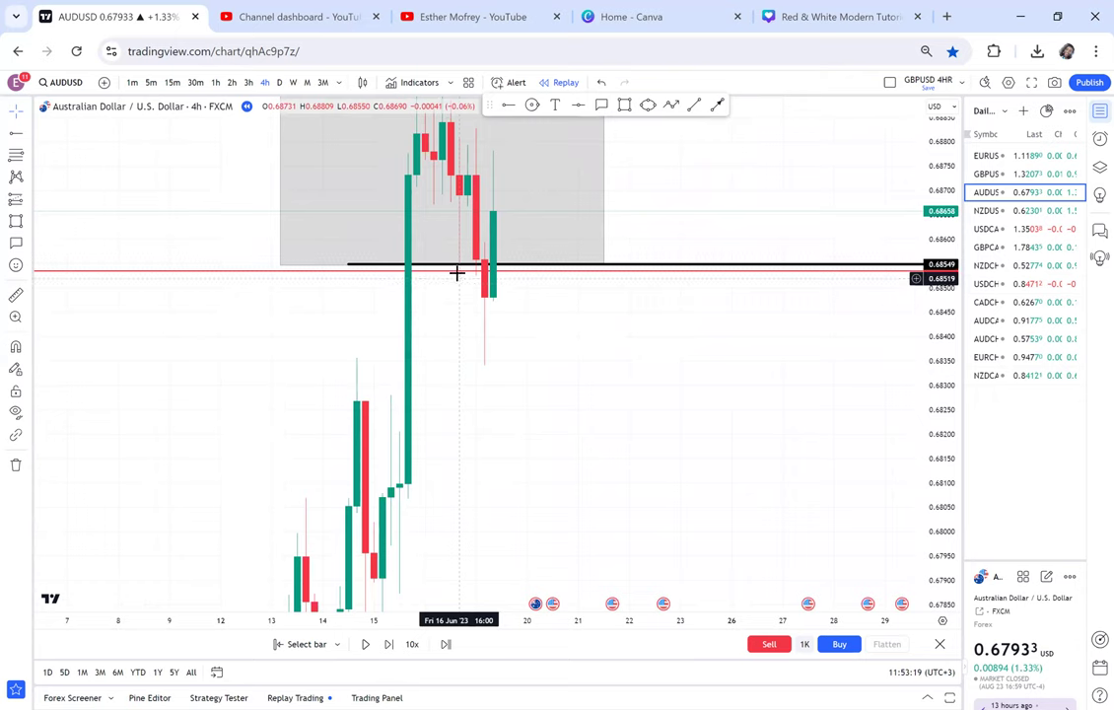
drag(446, 273, 382, 330)
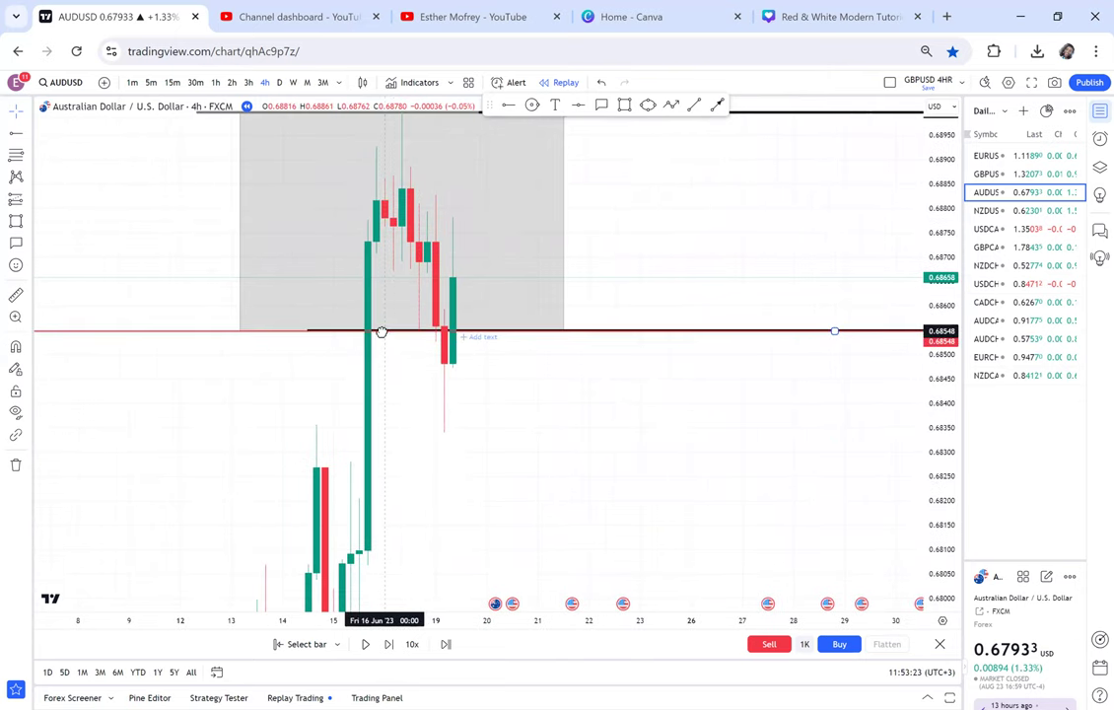
Step: Add a callout reading SELL anchored to the red breakout candle of 19 June 2023 and place its box clear of the candles
scroll(583, 387, up, 3)
drag(336, 389, 435, 399)
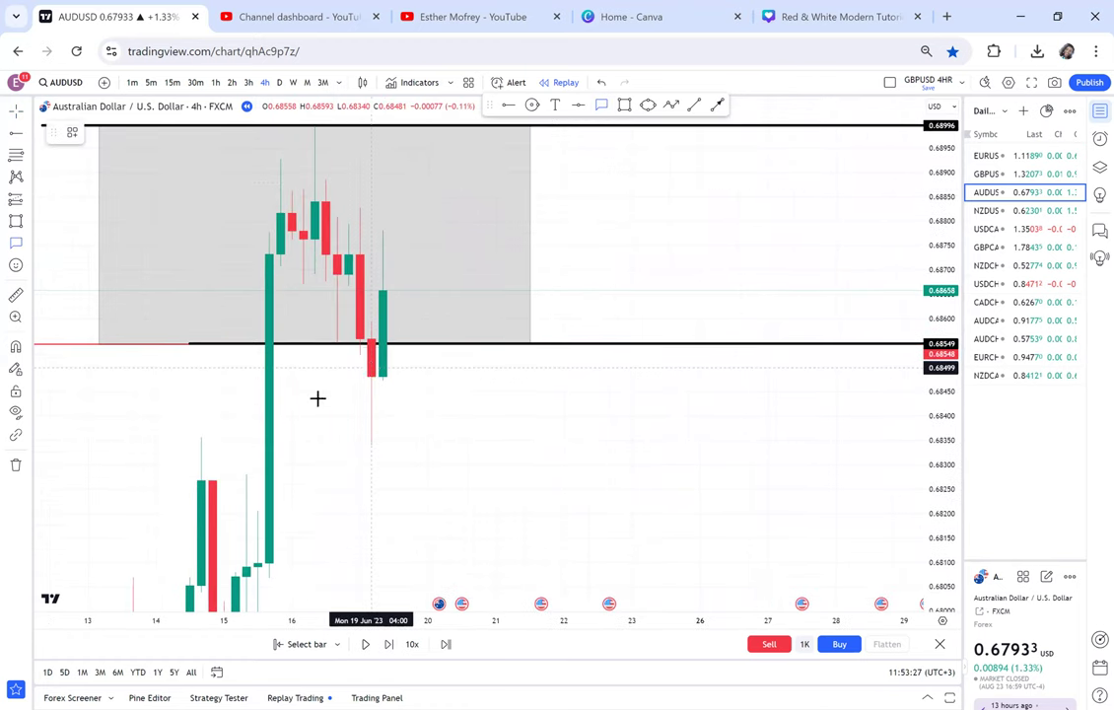
click(371, 369)
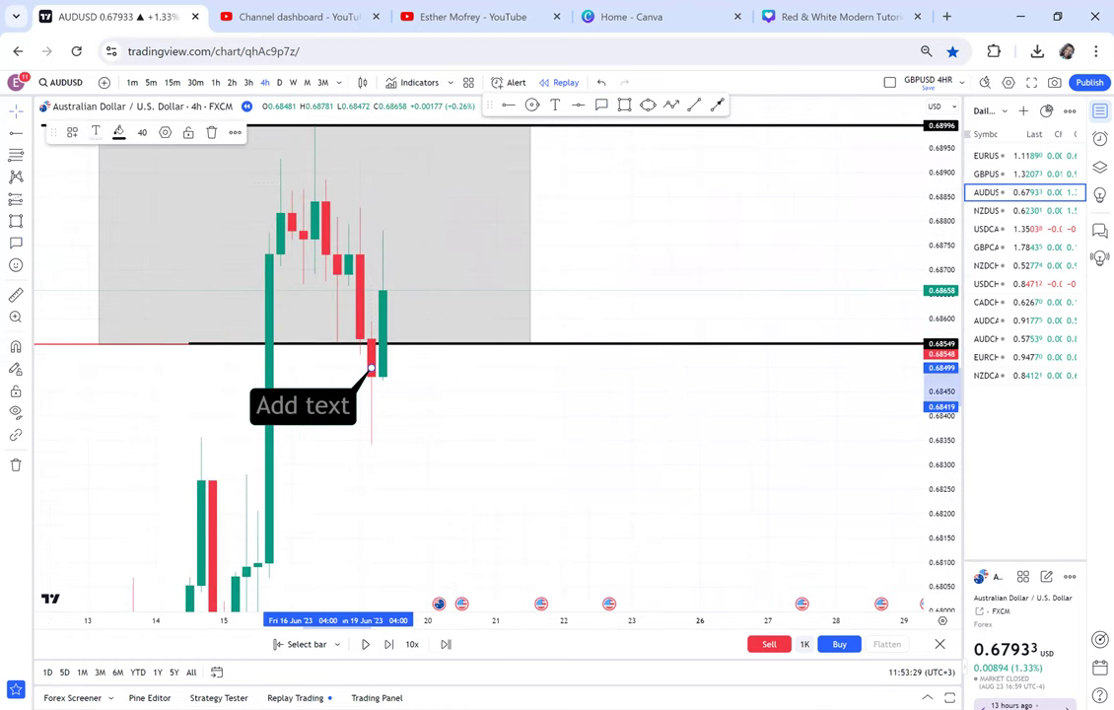
text(SELL)
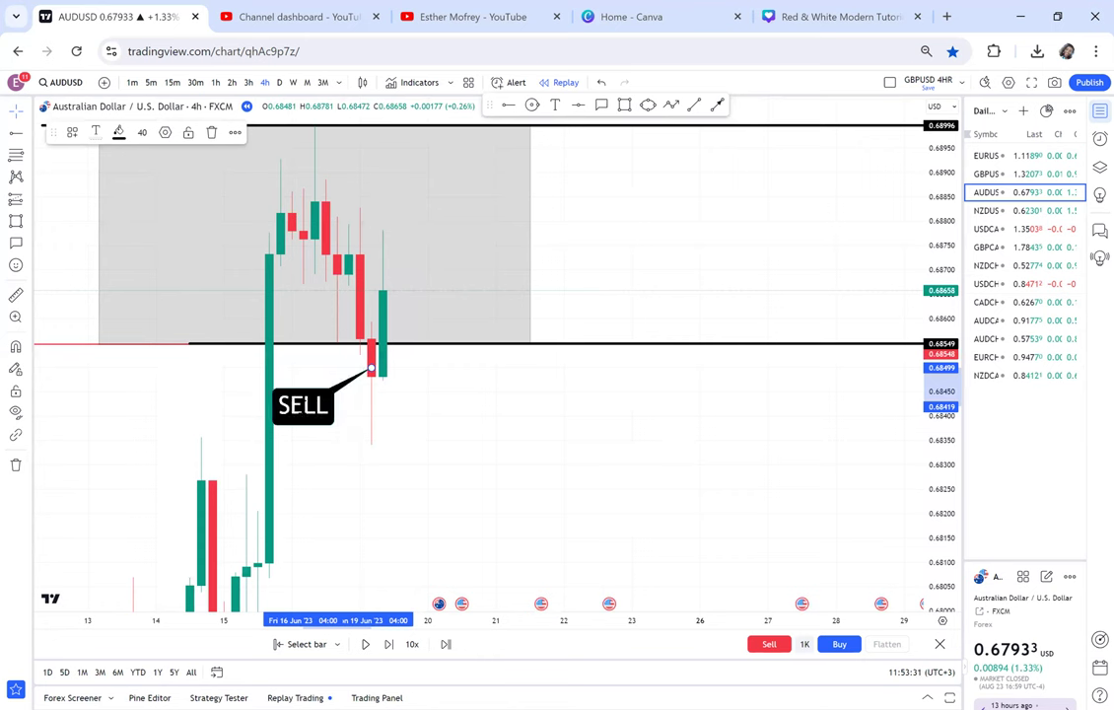
click(492, 431)
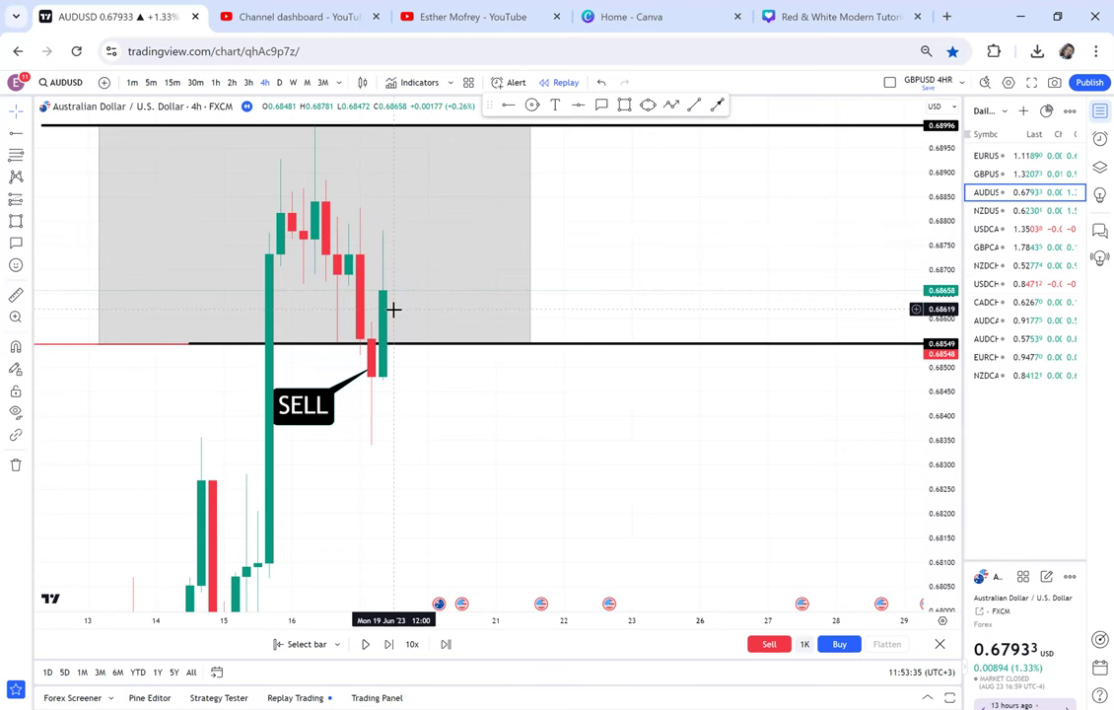
scroll(649, 493, down, 2)
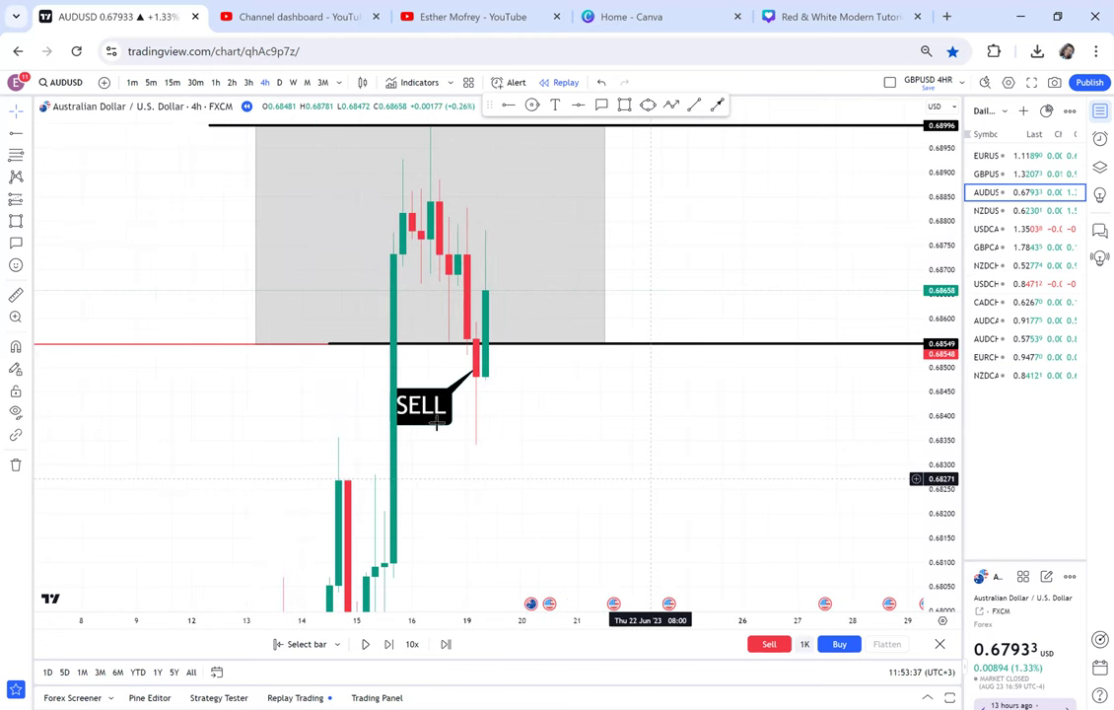
drag(409, 424, 323, 420)
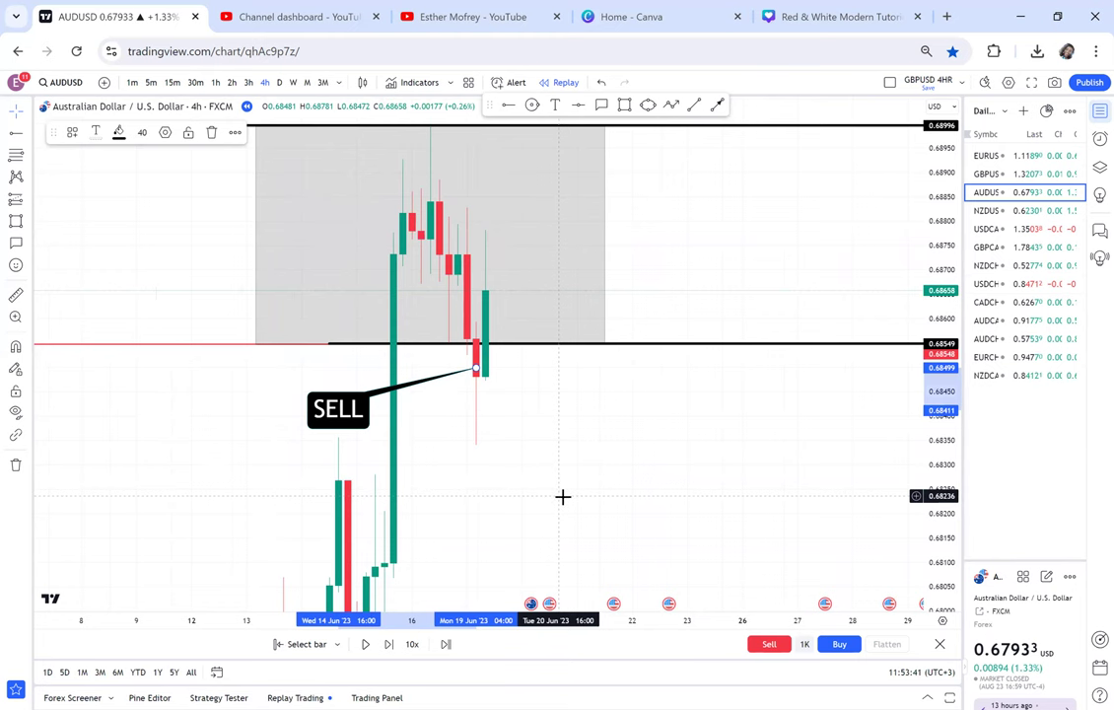
Step: Switch the chart to the weekly timeframe and exit bar replay to return to current prices
click(293, 82)
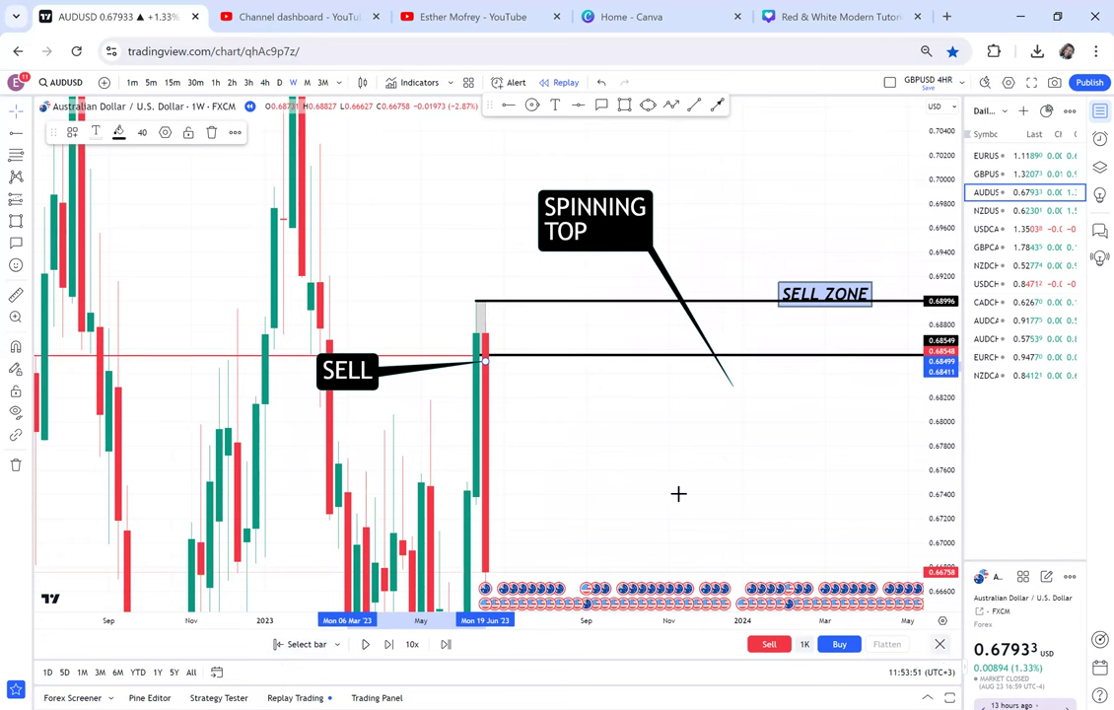
key(Escape)
click(678, 419)
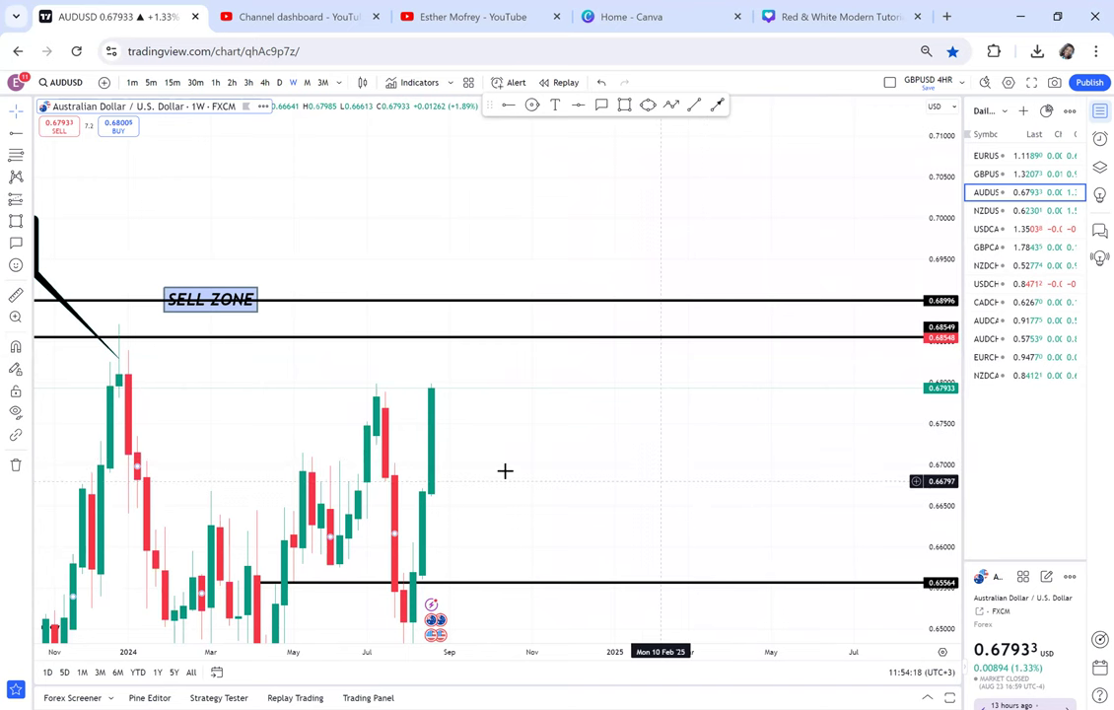
Step: Draw a black arrow from the top of the latest weekly candle, about 0.67889, down to the 0.65564 support line near 23 September 2024
drag(508, 467, 639, 253)
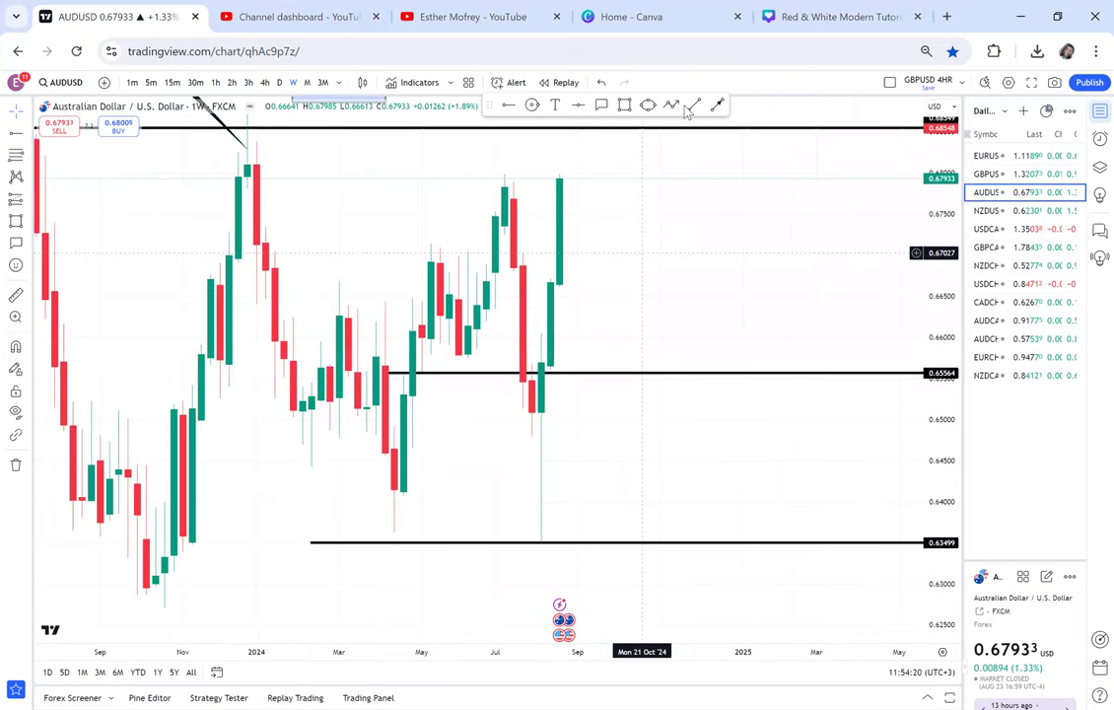
click(691, 107)
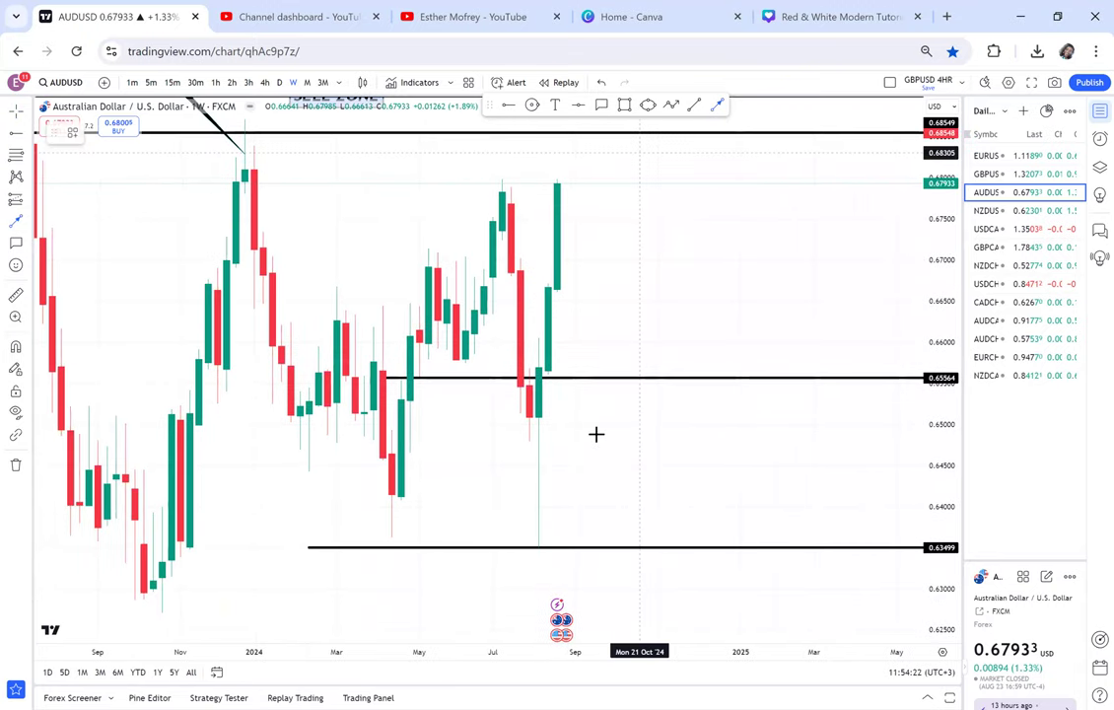
click(565, 187)
click(600, 300)
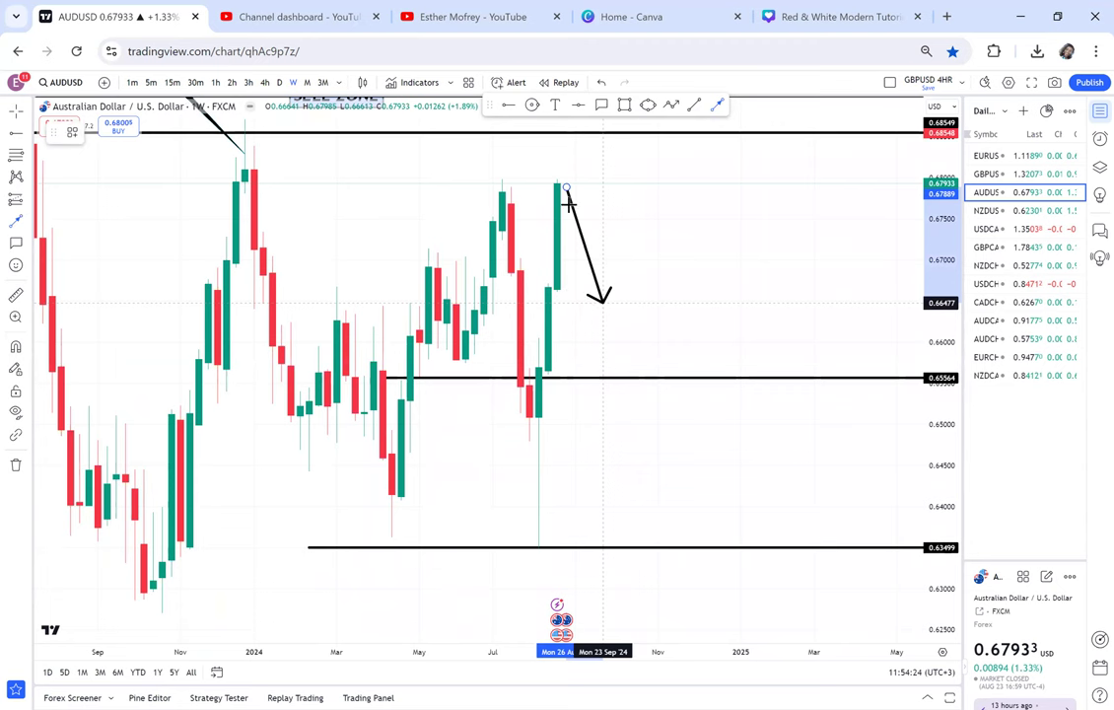
click(603, 376)
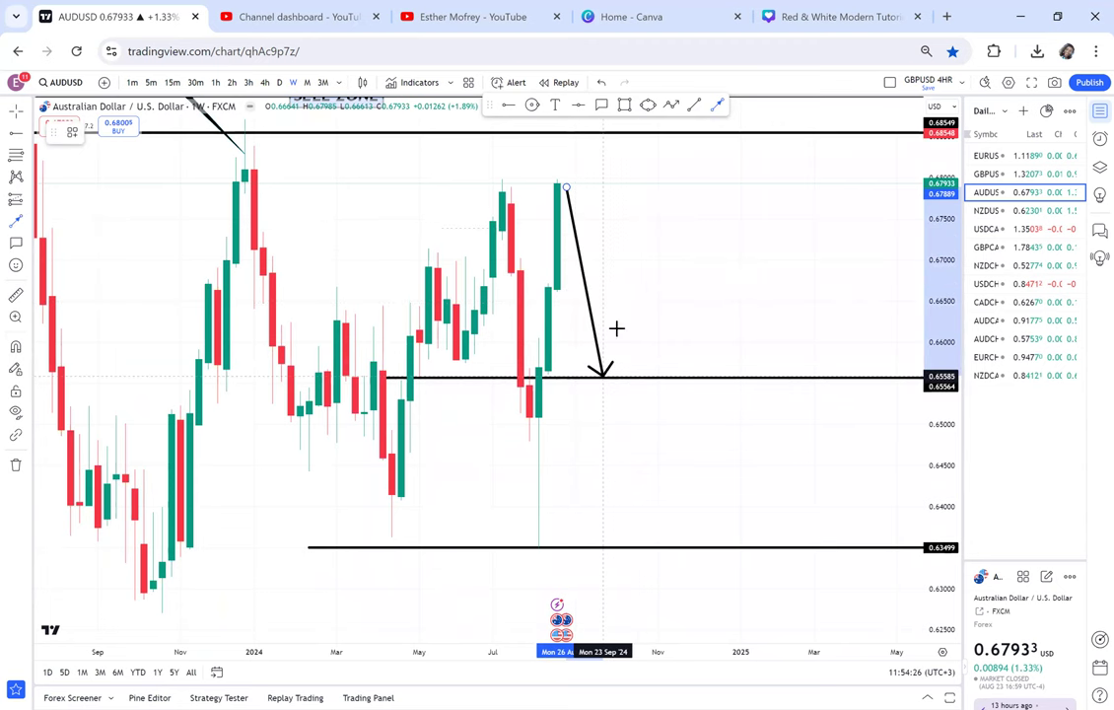
click(336, 150)
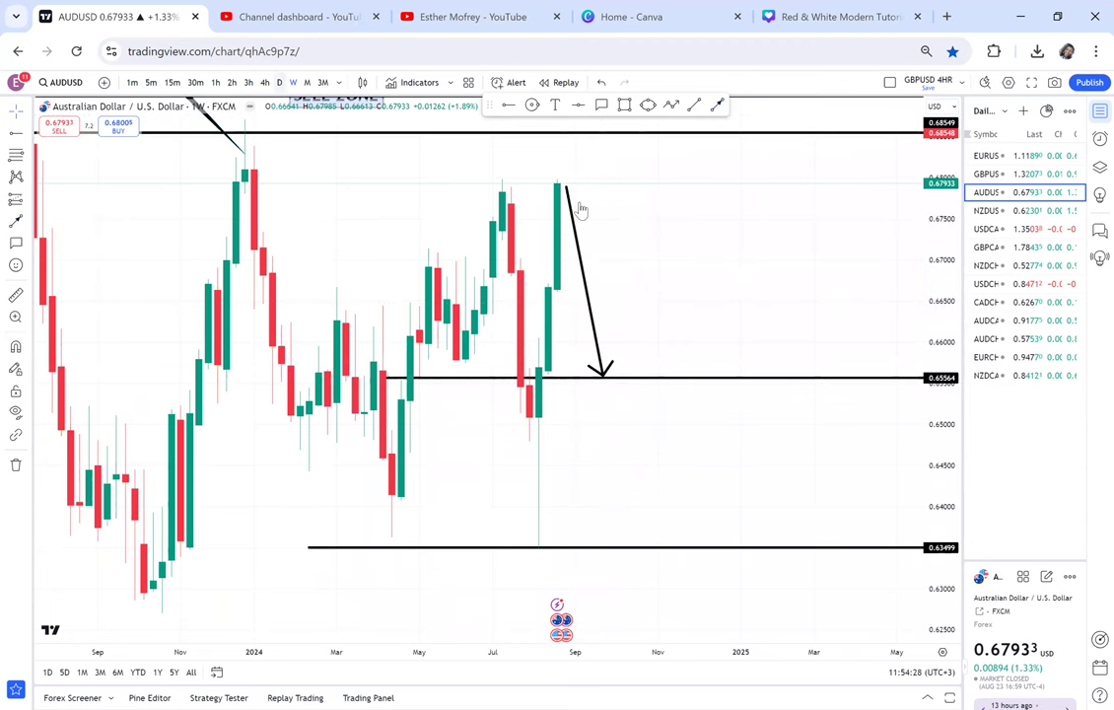
Step: Switch to the daily timeframe and draw black horizontal rays at about 0.67012 and 0.65593, starting in August 2024
text(1D)
key(Return)
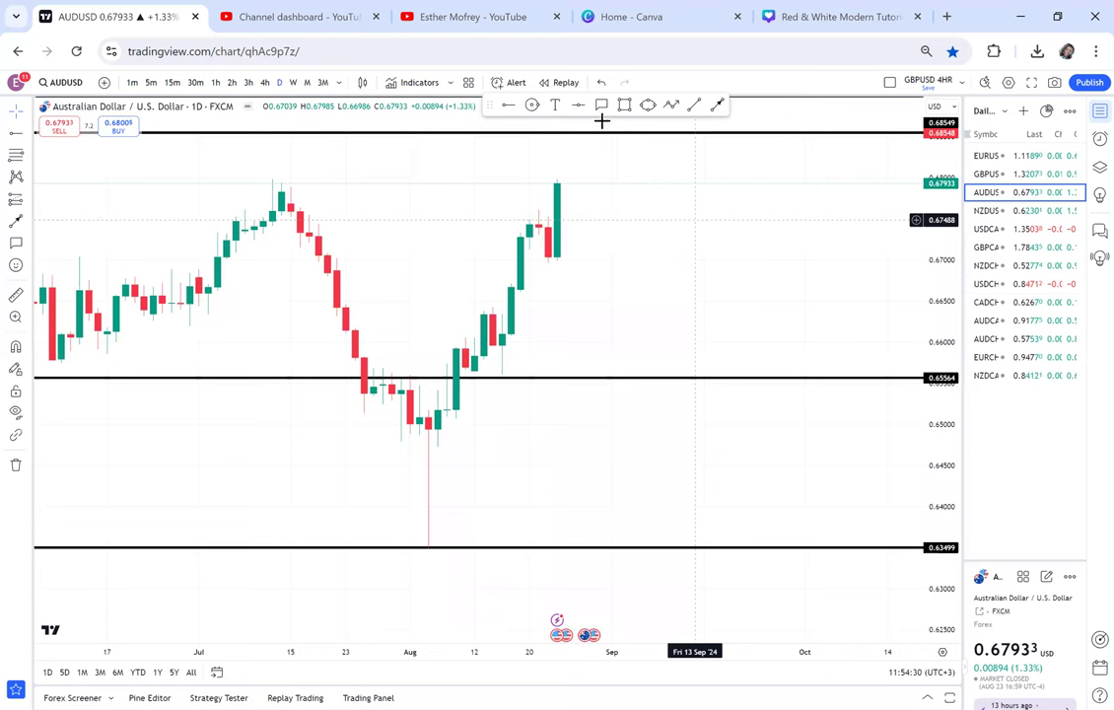
scroll(602, 120, down, 3)
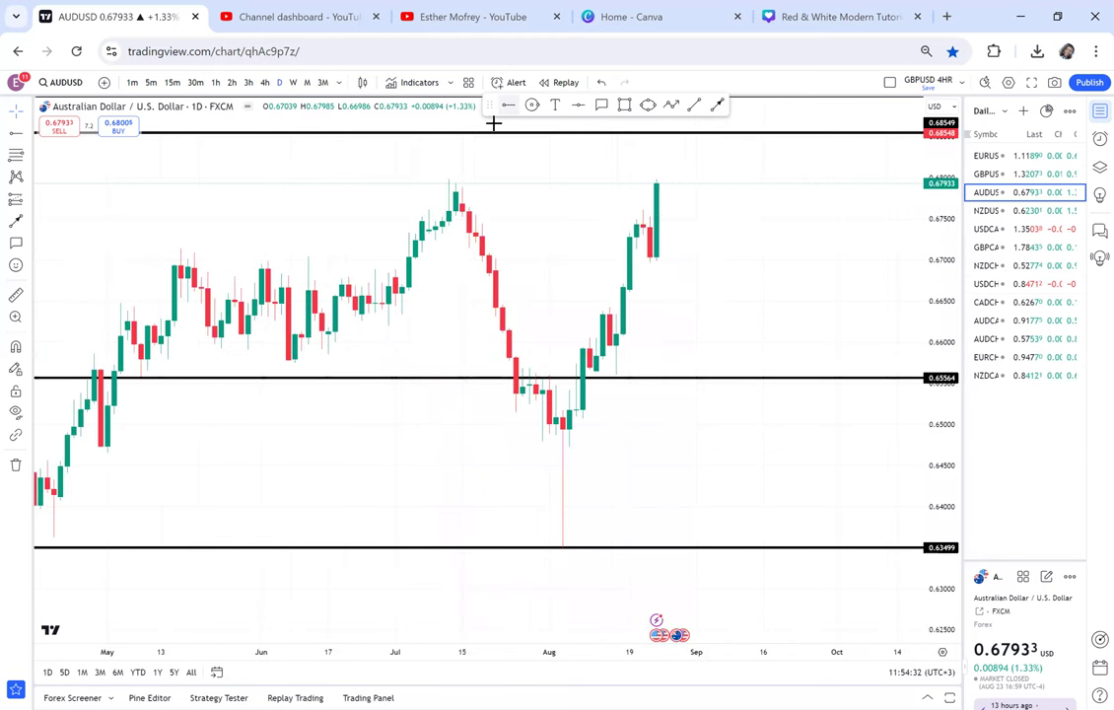
click(507, 106)
click(622, 258)
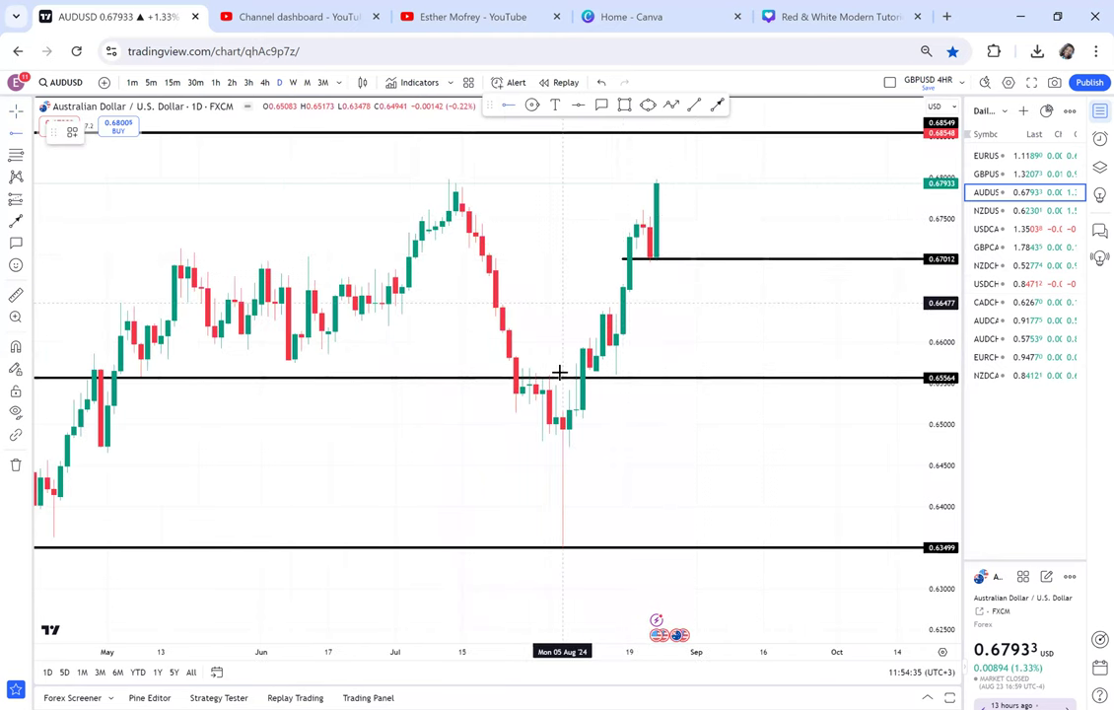
click(559, 373)
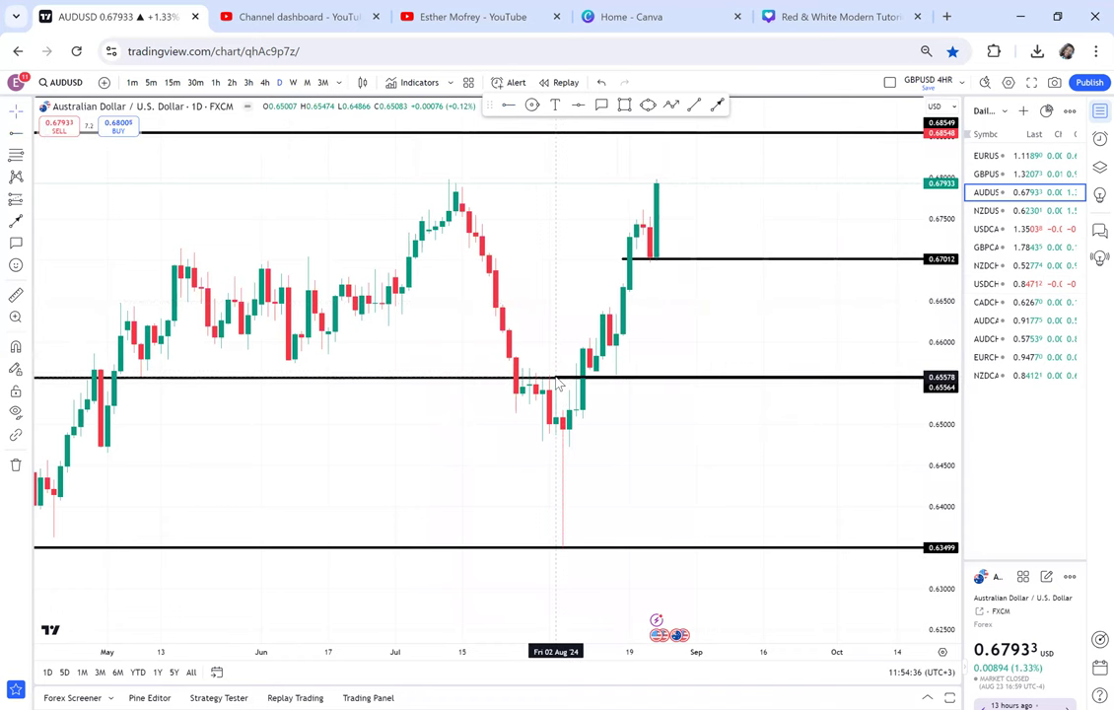
click(556, 376)
Step: Return to the weekly timeframe to review the sell zone together with the projected drop and target levels
click(292, 85)
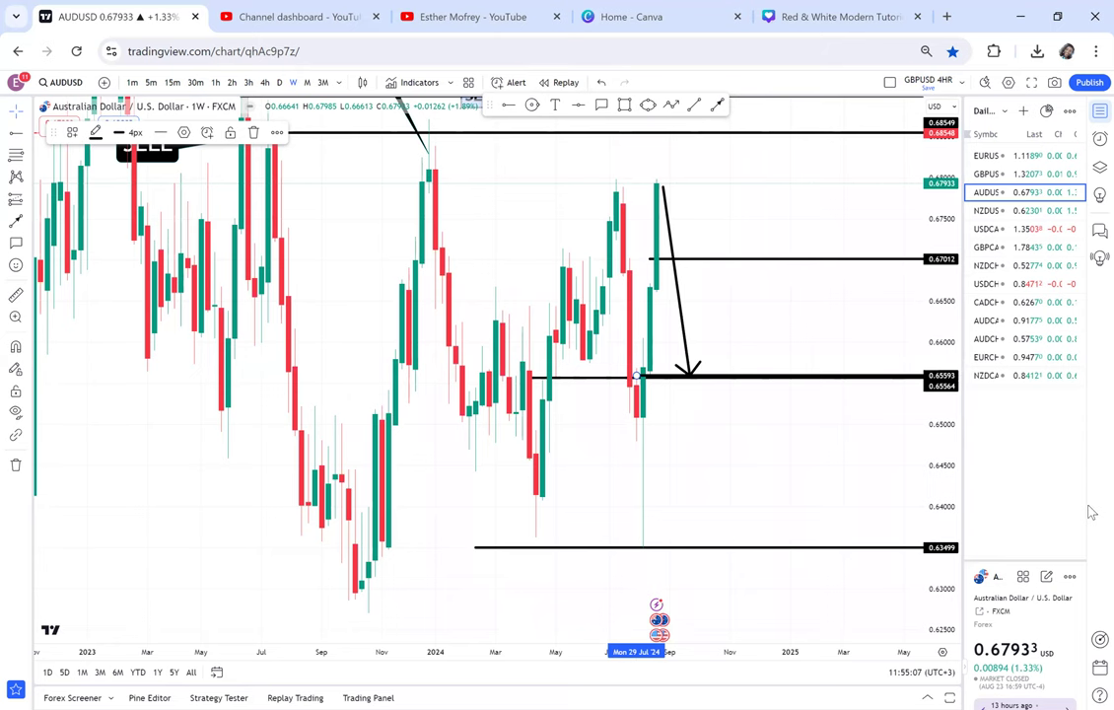
drag(946, 231, 706, 448)
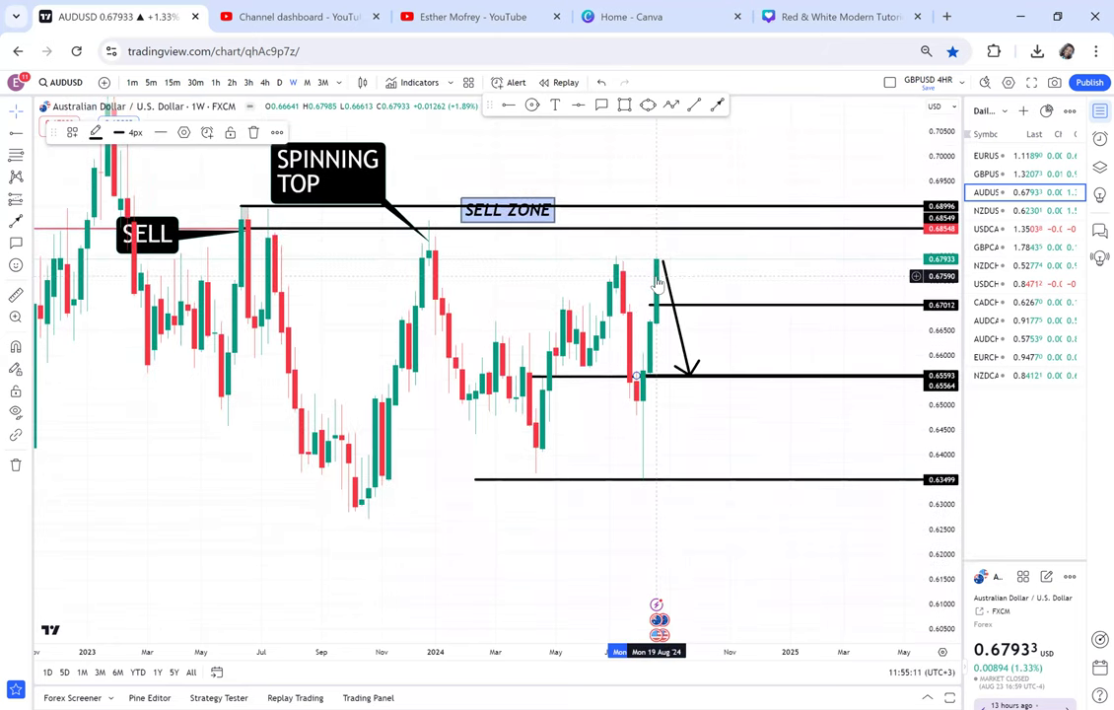